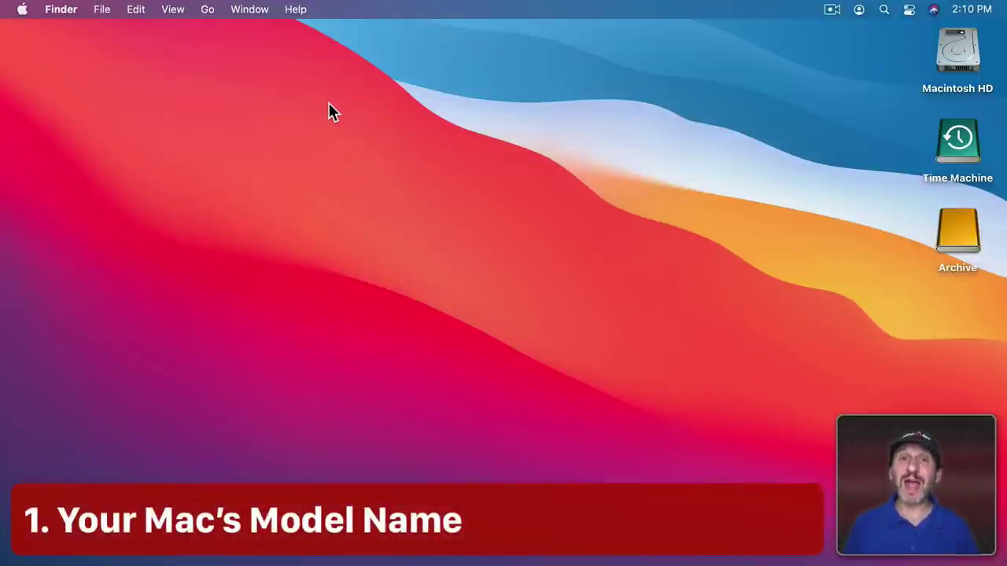
- Show the About This Mac overview and highlight the Mac's model name and year
{"action": "left_click", "coordinate": [22, 10]}
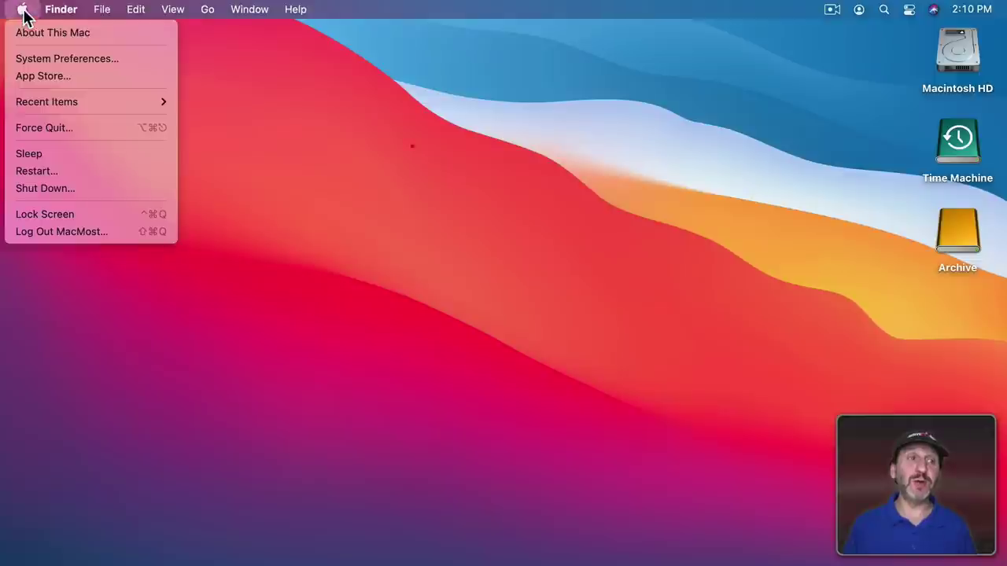
{"action": "left_click", "coordinate": [30, 35]}
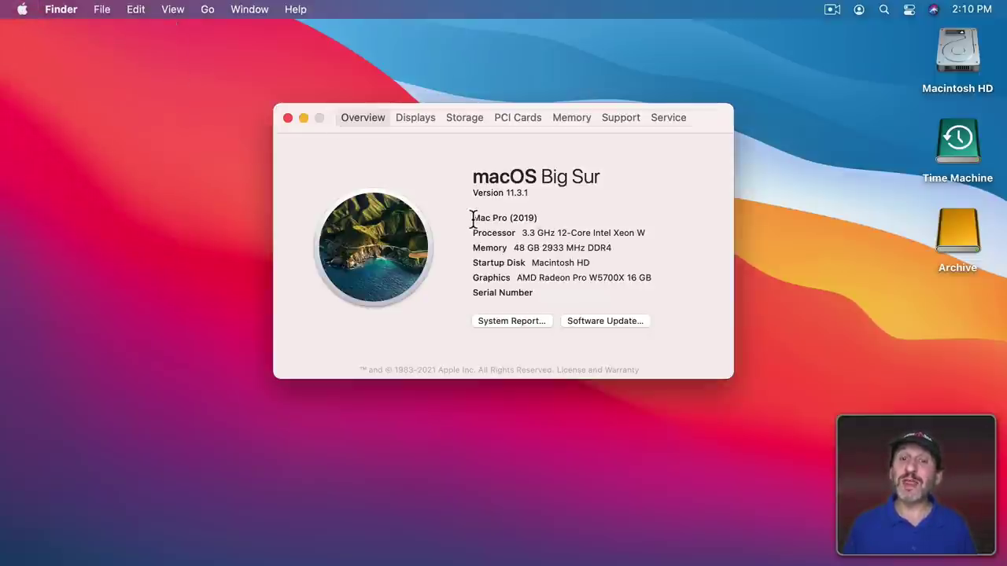
{"action": "left_click_drag", "start_coordinate": [472, 218], "coordinate": [569, 221]}
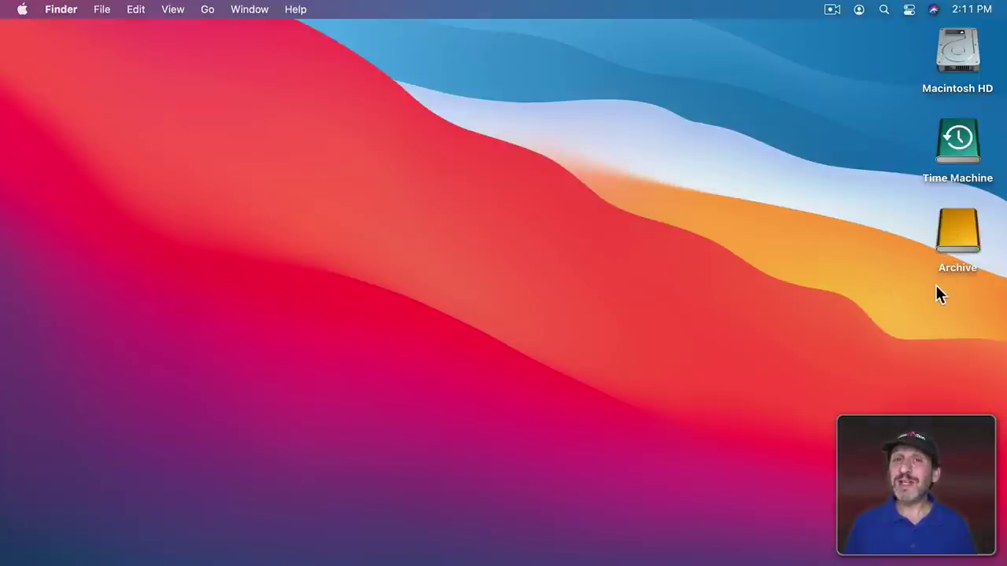
- Open the Macintosh HD drive from the desktop to view its contents, and close its window
{"action": "double_click", "coordinate": [961, 66]}
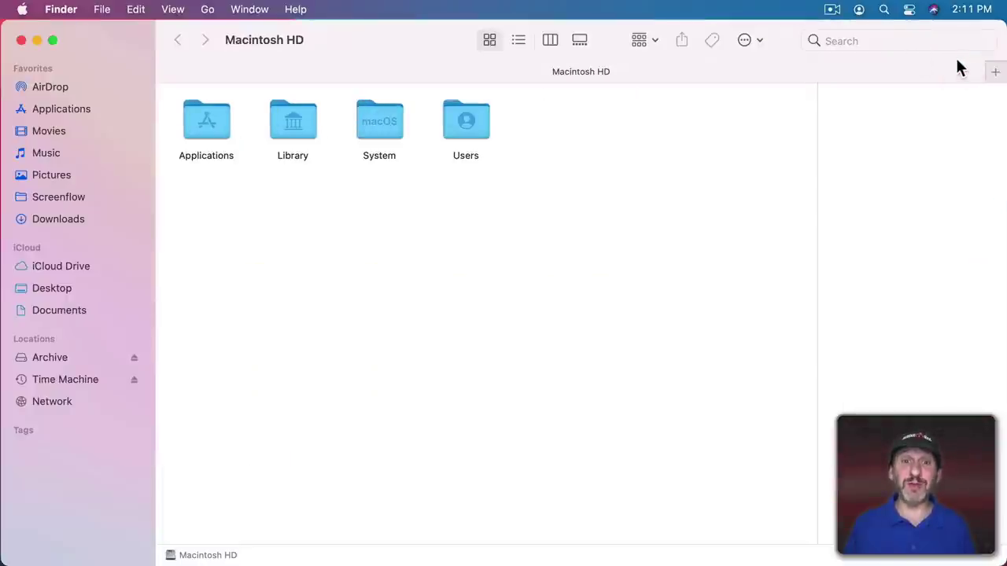
{"action": "left_click", "coordinate": [22, 40]}
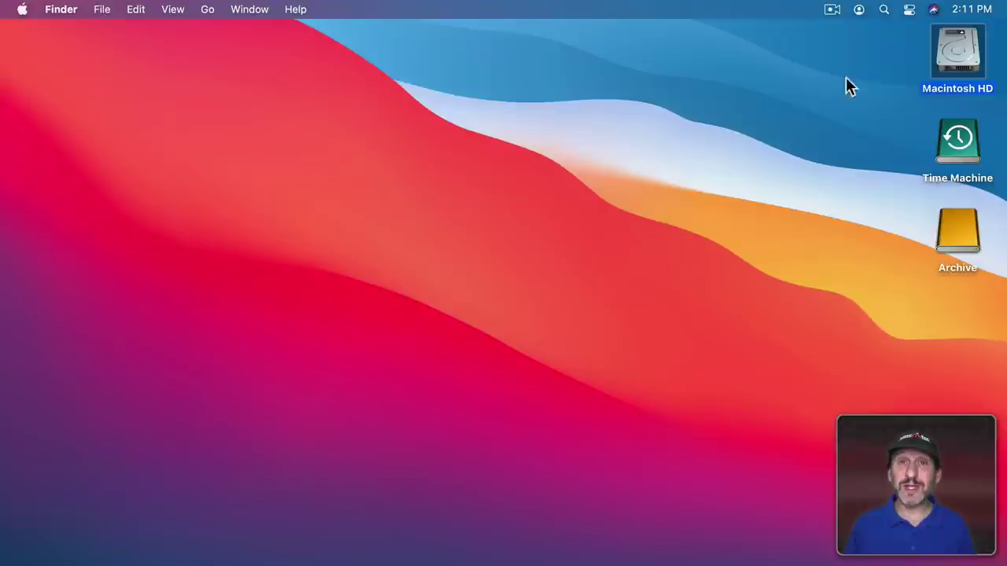
- Turn off showing hard disks and external disks on the desktop in the Finder preferences
{"action": "left_click", "coordinate": [63, 9]}
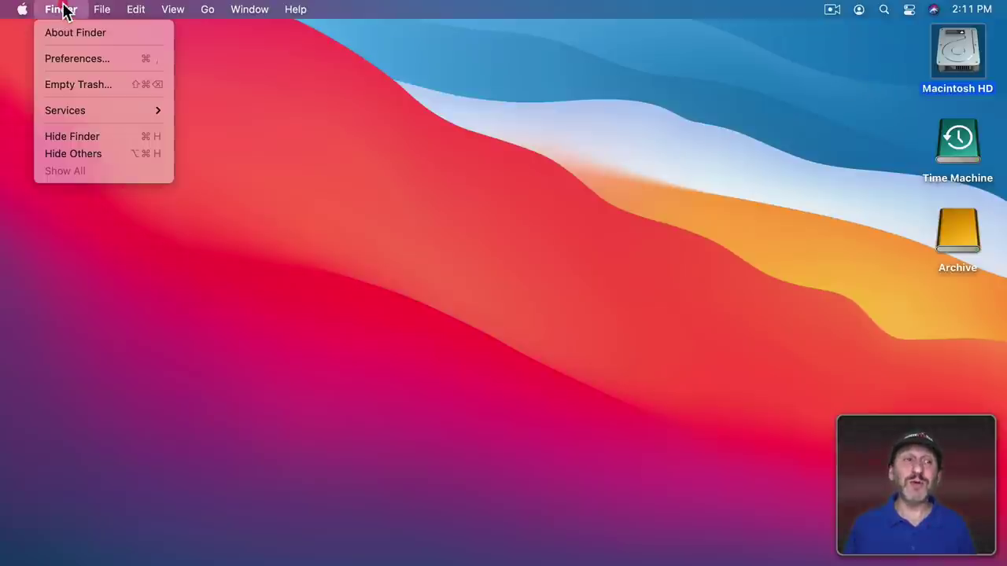
{"action": "left_click", "coordinate": [73, 57]}
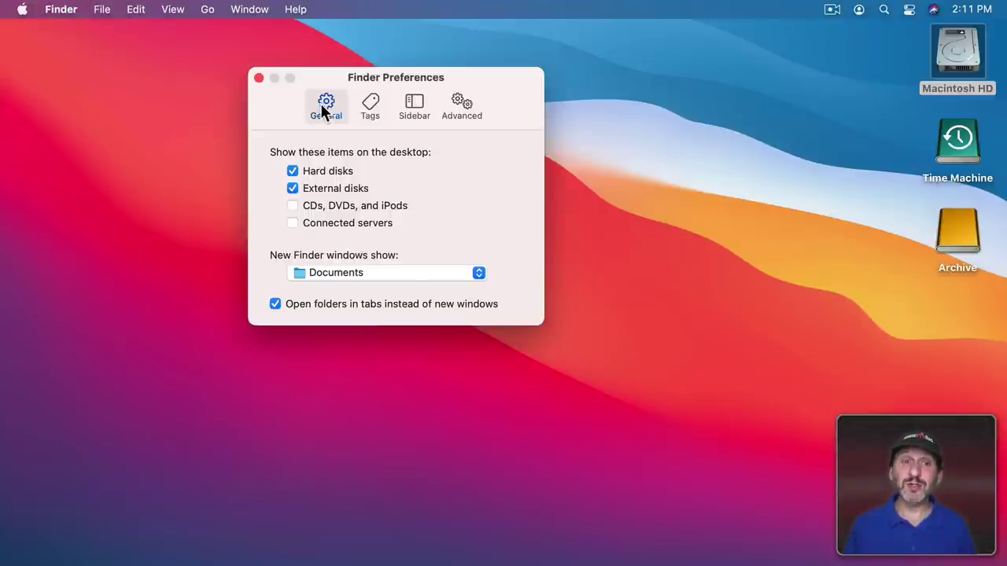
{"action": "left_click", "coordinate": [292, 170]}
{"action": "left_click", "coordinate": [292, 188]}
{"action": "left_click", "coordinate": [259, 78]}
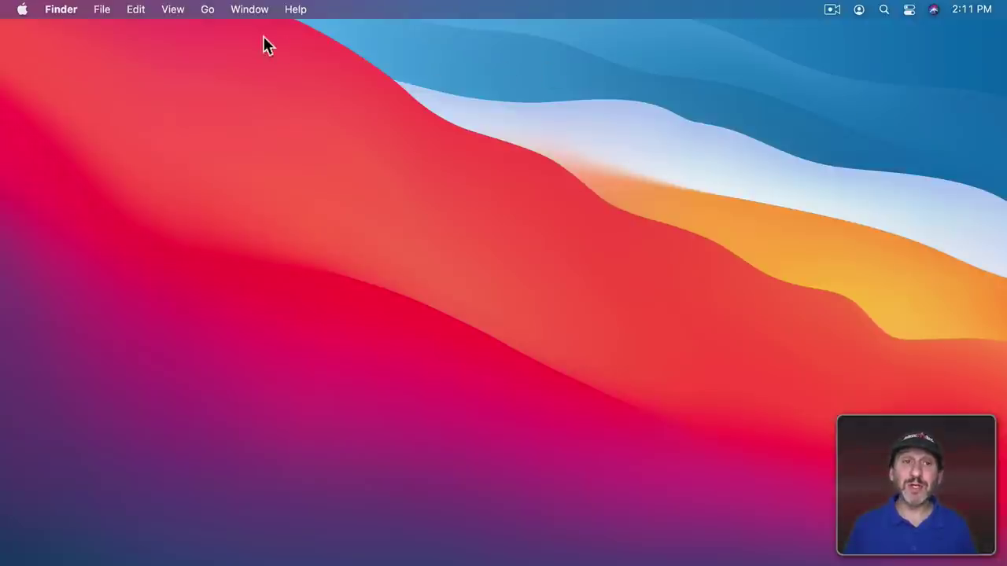
- Open the Computer location to access the connected drives in a Finder window
{"action": "left_click", "coordinate": [205, 10]}
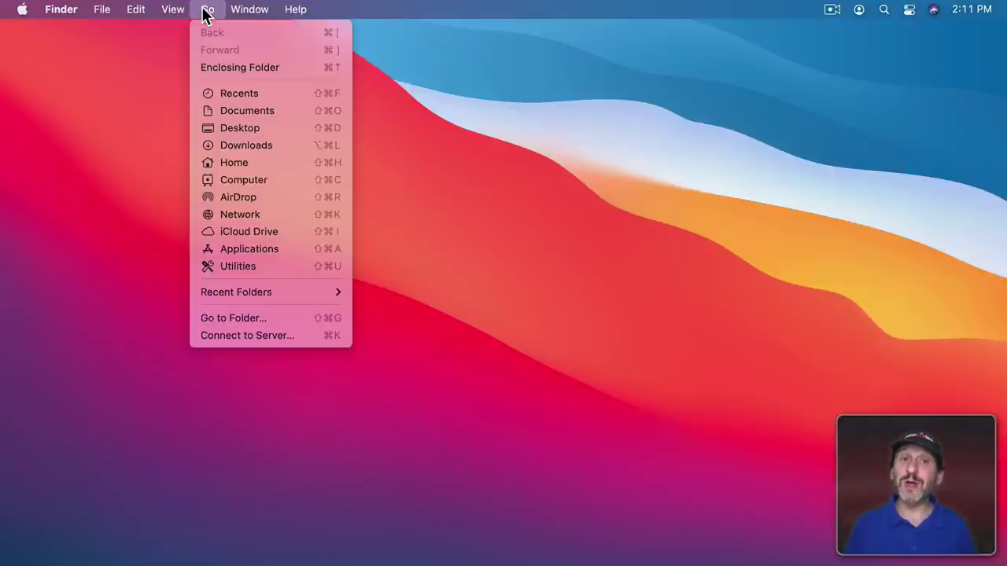
{"action": "left_click", "coordinate": [234, 176]}
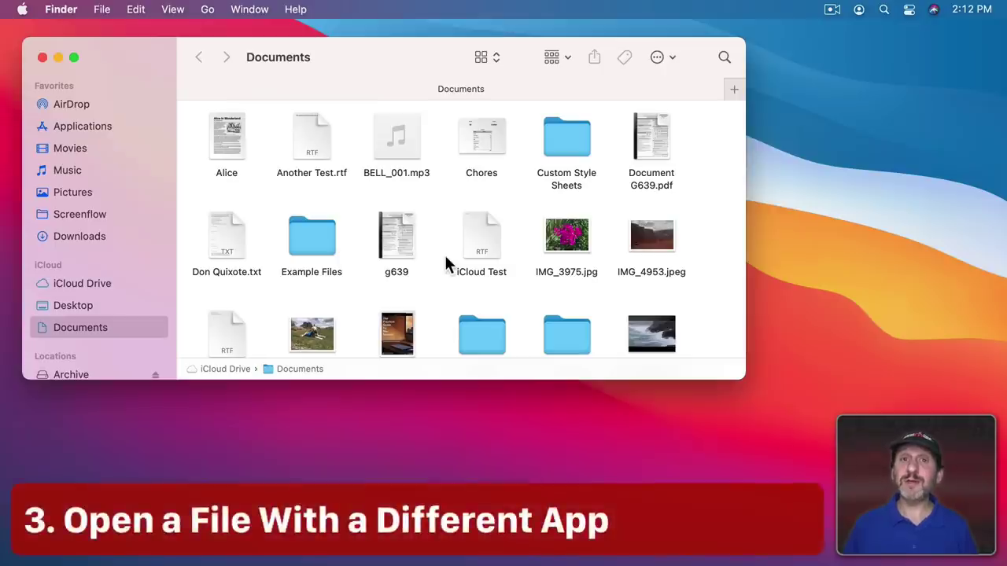
- Look up the apps offered for opening Another Test.rtf in the Documents folder
{"action": "left_click", "coordinate": [307, 140], "text": "ctrl"}
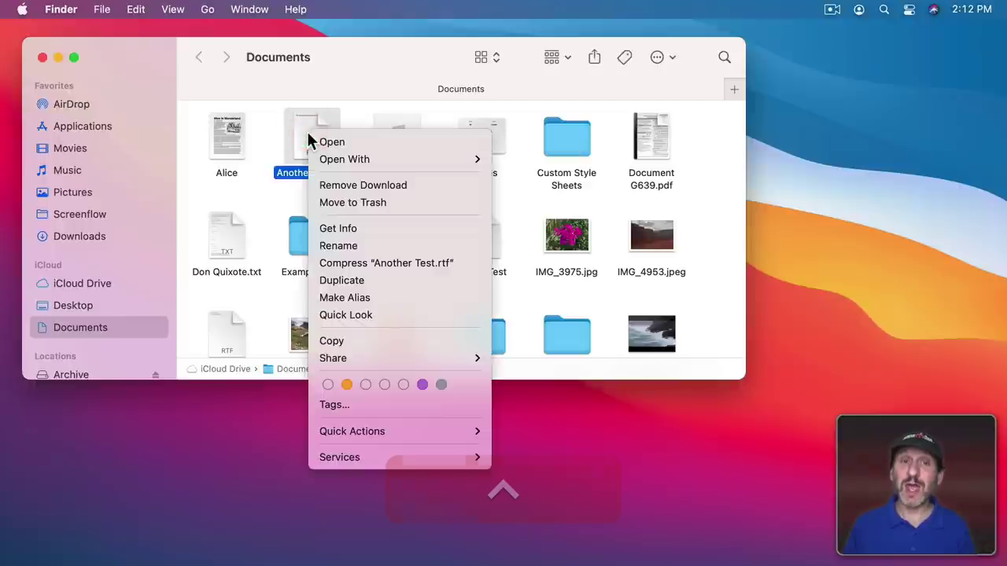
{"action": "mouse_move", "coordinate": [357, 161]}
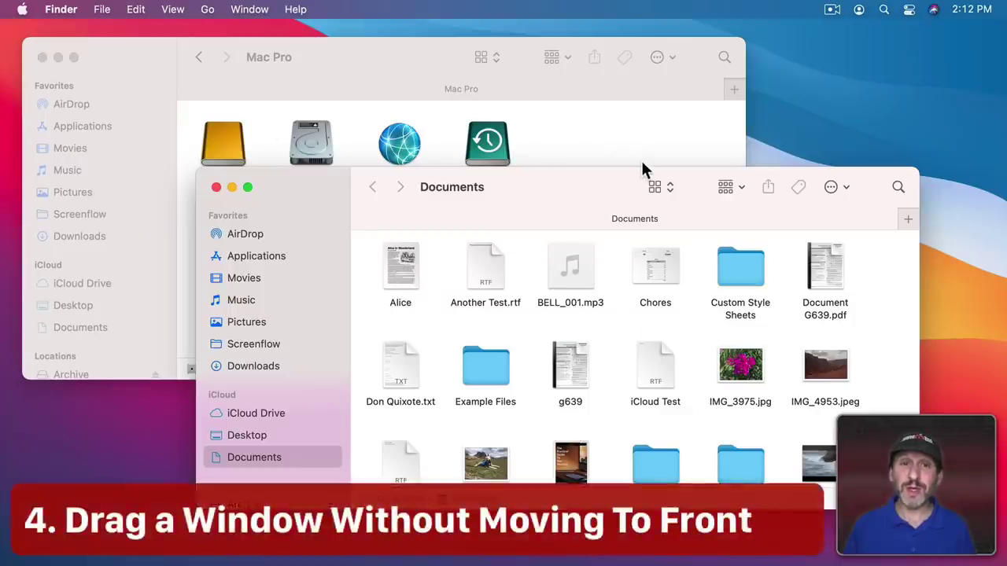
- Reposition the Mac Pro window slightly while keeping the Documents window in front of it
{"action": "mouse_move", "coordinate": [341, 49]}
{"action": "left_mouse_down"}
{"action": "mouse_move", "coordinate": [371, 60]}
{"action": "mouse_move", "coordinate": [353, 46]}
{"action": "left_mouse_up"}
{"action": "left_click", "coordinate": [796, 237]}
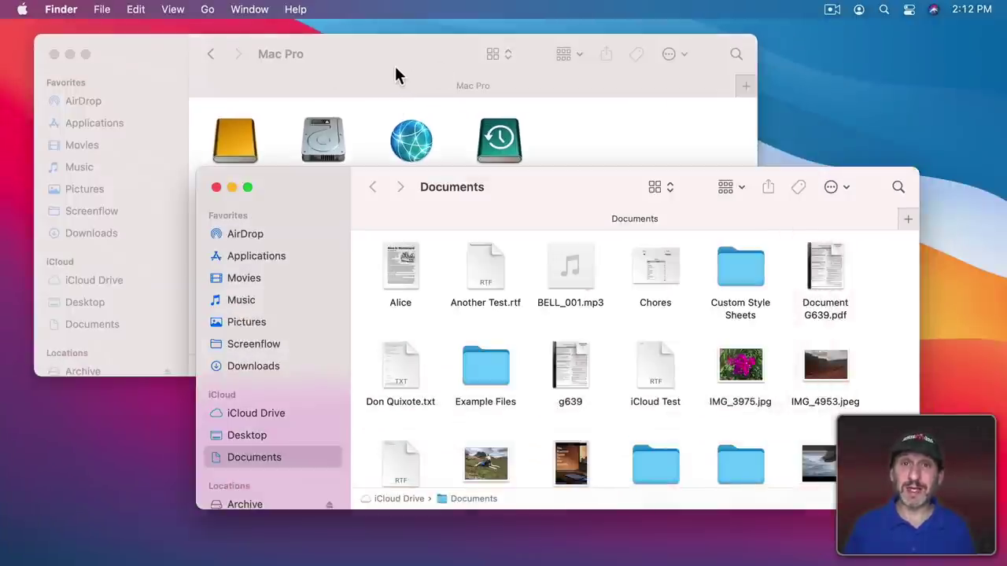
{"action": "key", "text": "super"}
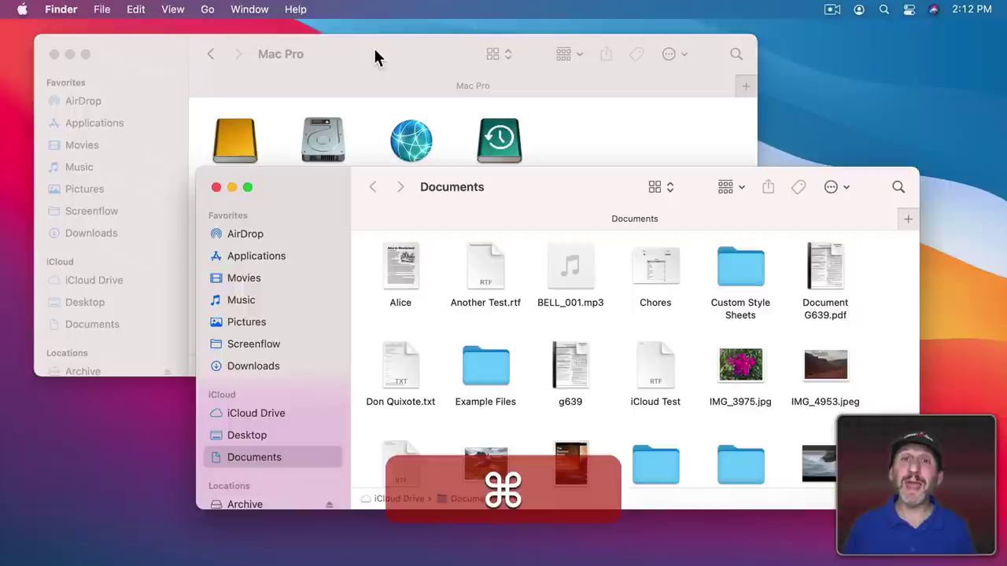
{"action": "mouse_move", "coordinate": [373, 49]}
{"action": "left_mouse_down"}
{"action": "mouse_move", "coordinate": [420, 79]}
{"action": "mouse_move", "coordinate": [412, 144]}
{"action": "mouse_move", "coordinate": [364, 49]}
{"action": "left_mouse_up"}
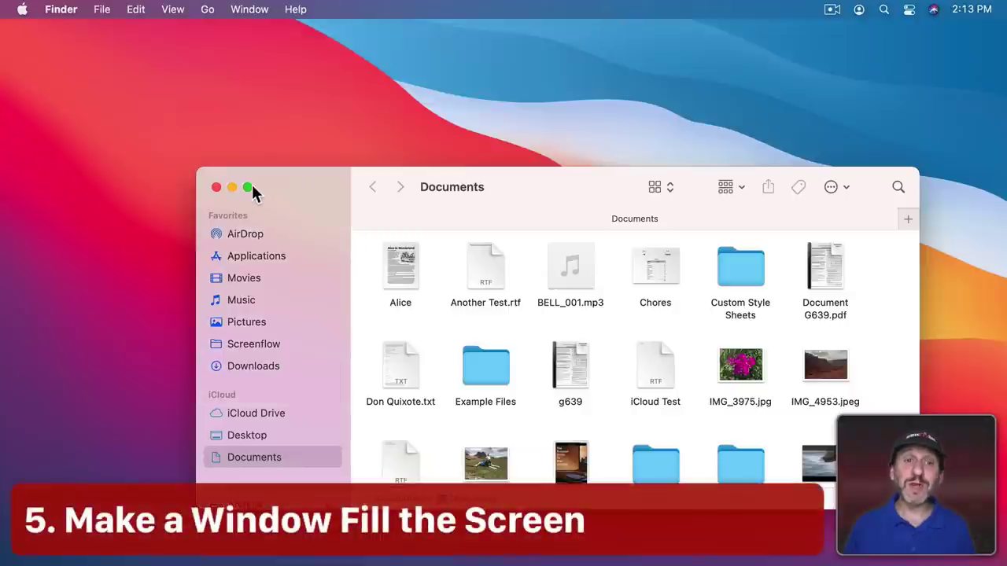
- View the Documents window's full-screen and tiling options along with their alternate versions, and dismiss them
{"action": "mouse_move", "coordinate": [247, 187]}
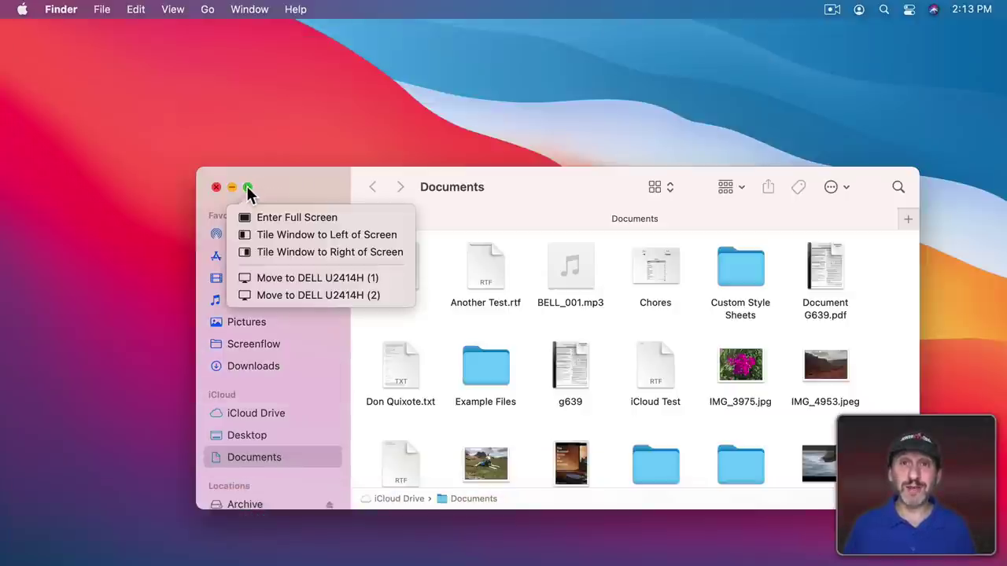
{"action": "key", "text": "alt"}
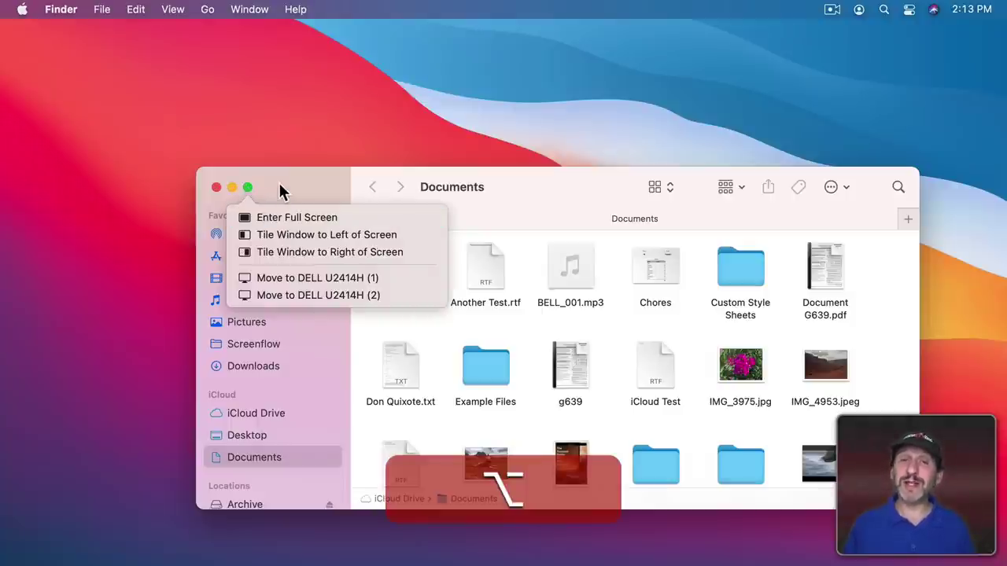
{"action": "left_click", "coordinate": [305, 189]}
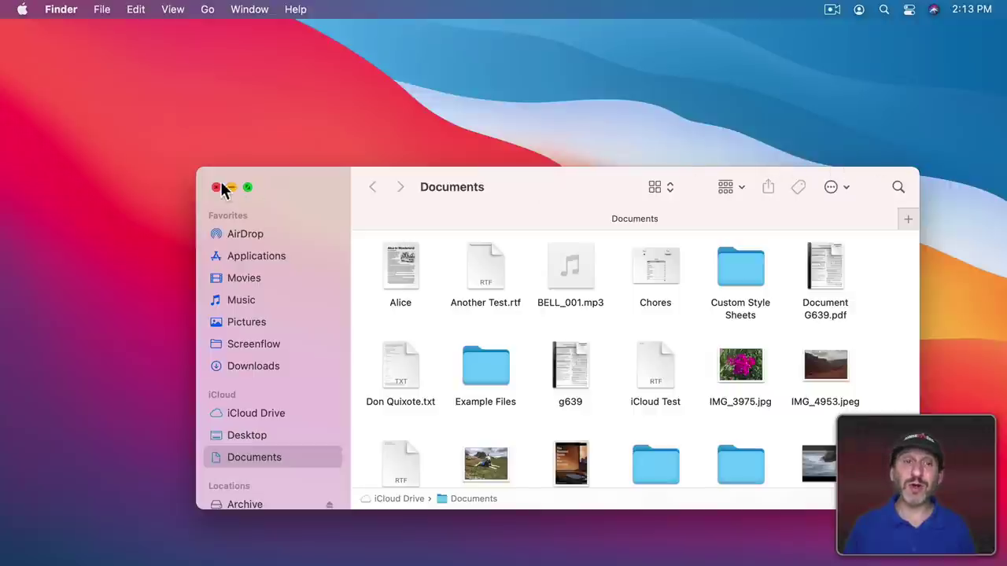
- Enlarge the Documents window from its corner to fill the screen without entering full-screen mode
{"action": "key", "text": "alt"}
{"action": "double_click", "coordinate": [198, 169], "text": "alt"}
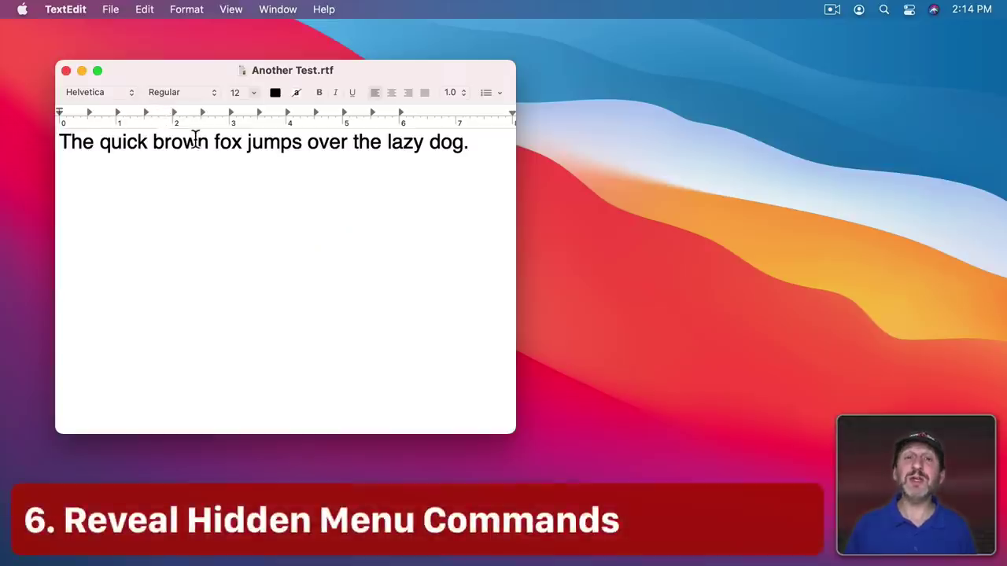
- Browse TextEdit's commands with Another Test.rtf open and reveal the hidden alternates among the file commands
{"action": "left_click", "coordinate": [115, 11]}
{"action": "mouse_move", "coordinate": [208, 10]}
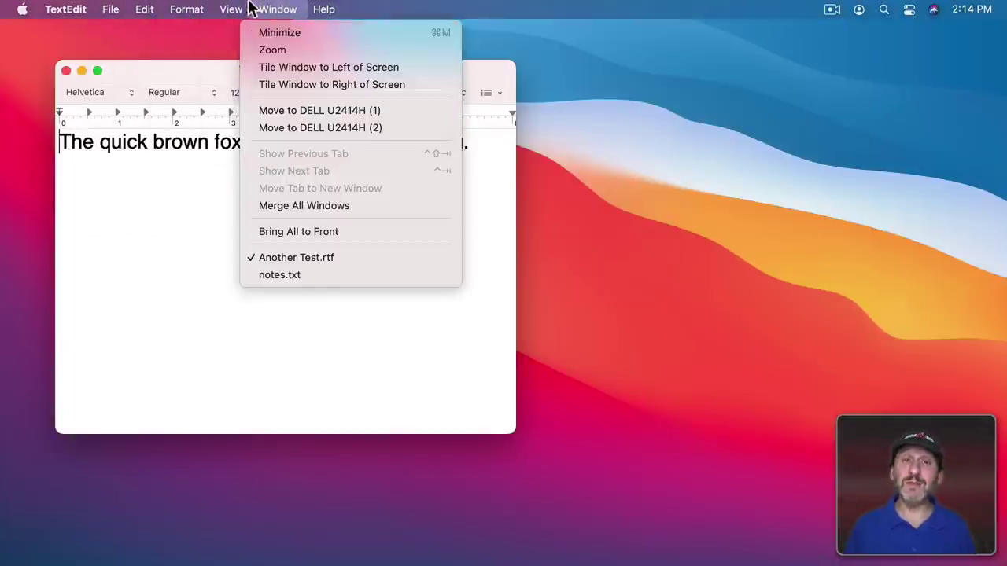
{"action": "mouse_move", "coordinate": [111, 11]}
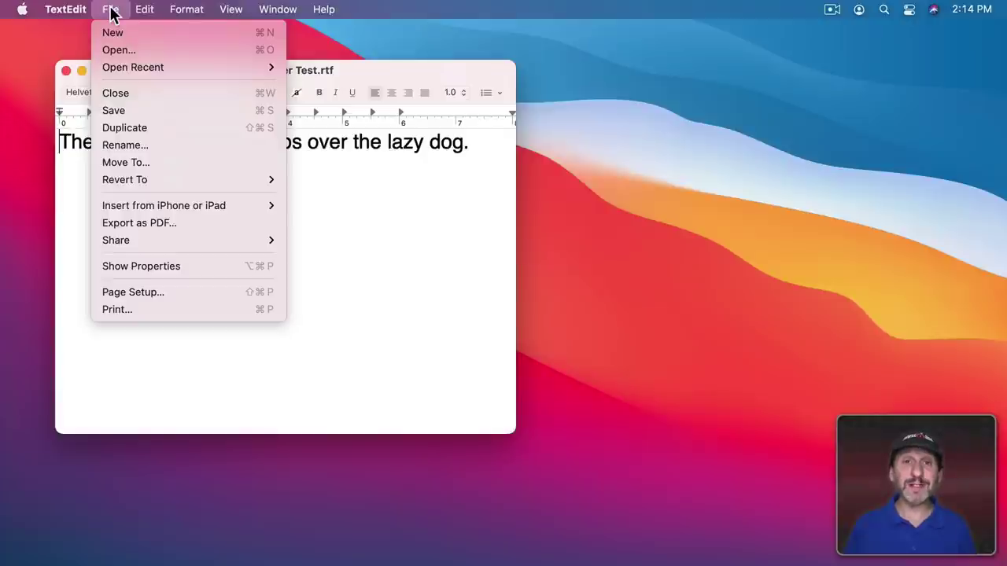
{"action": "key", "text": "alt"}
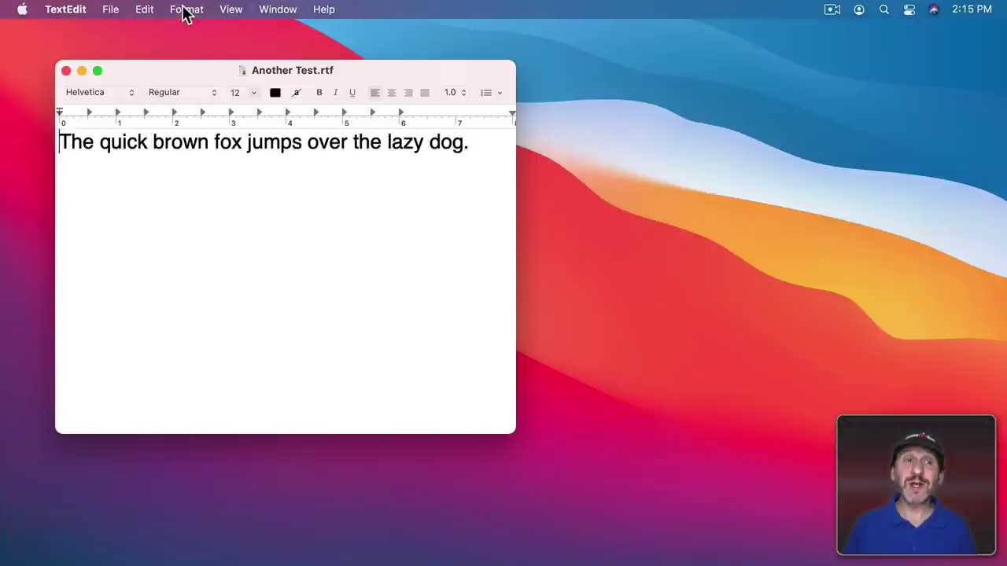
- Locate the Superscript command among the font baseline formatting options in TextEdit
{"action": "left_click", "coordinate": [184, 11]}
{"action": "mouse_move", "coordinate": [201, 32]}
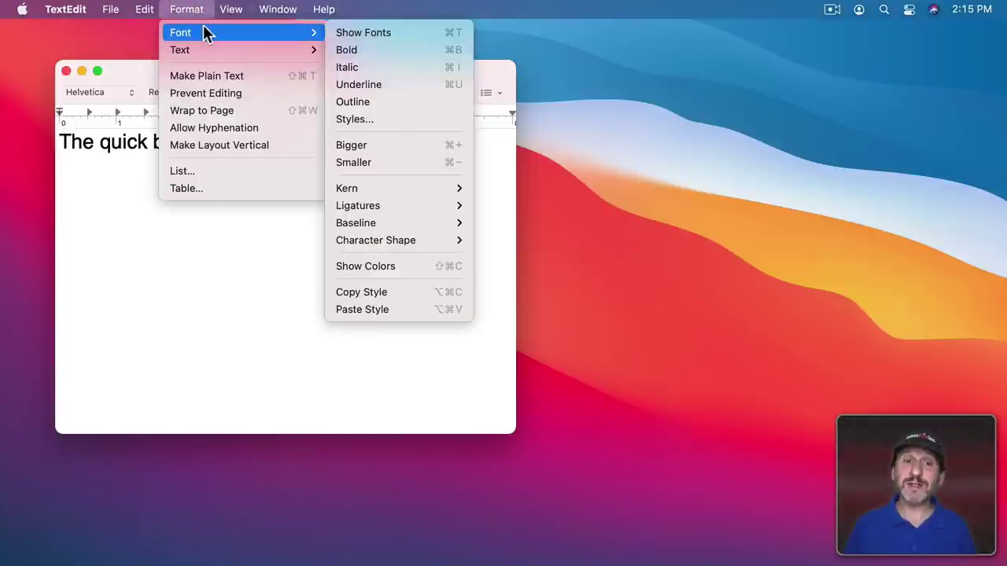
{"action": "mouse_move", "coordinate": [386, 220]}
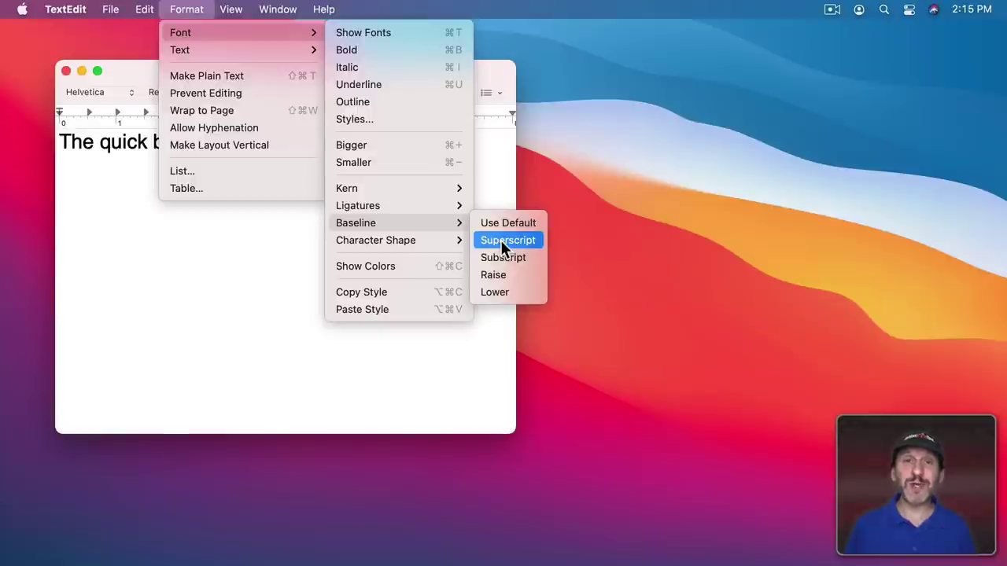
- Search TextEdit's help for "super" to locate the Superscript command
{"action": "mouse_move", "coordinate": [324, 9]}
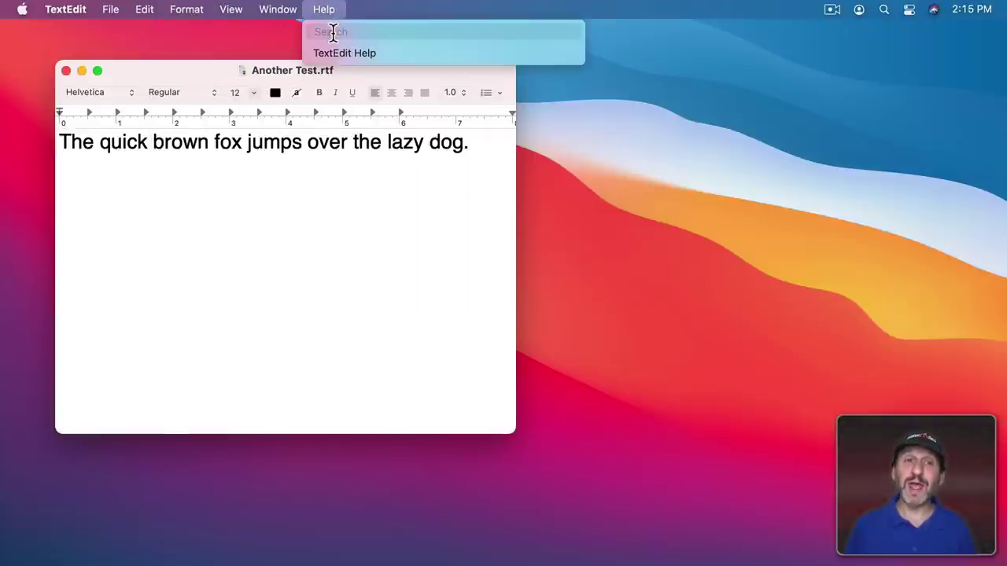
{"action": "type", "text": "super"}
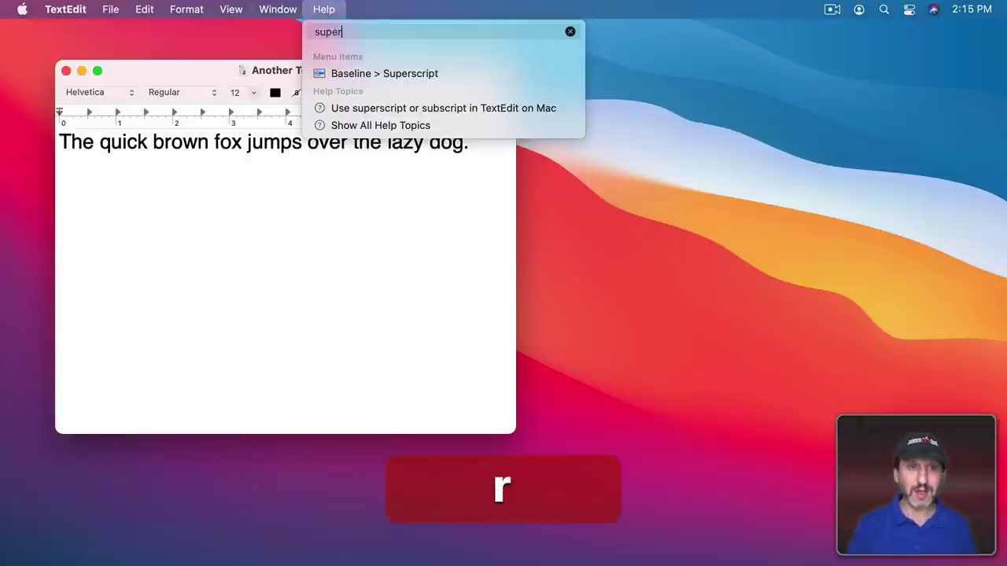
{"action": "mouse_move", "coordinate": [357, 69]}
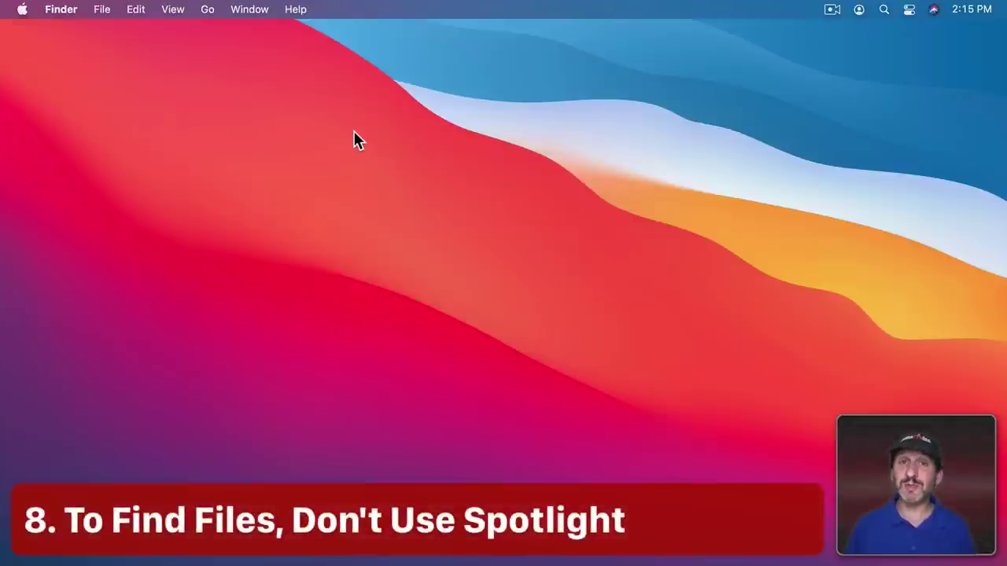
- Open Spotlight Search and dismiss it without entering a query
{"action": "key", "text": "super+space"}
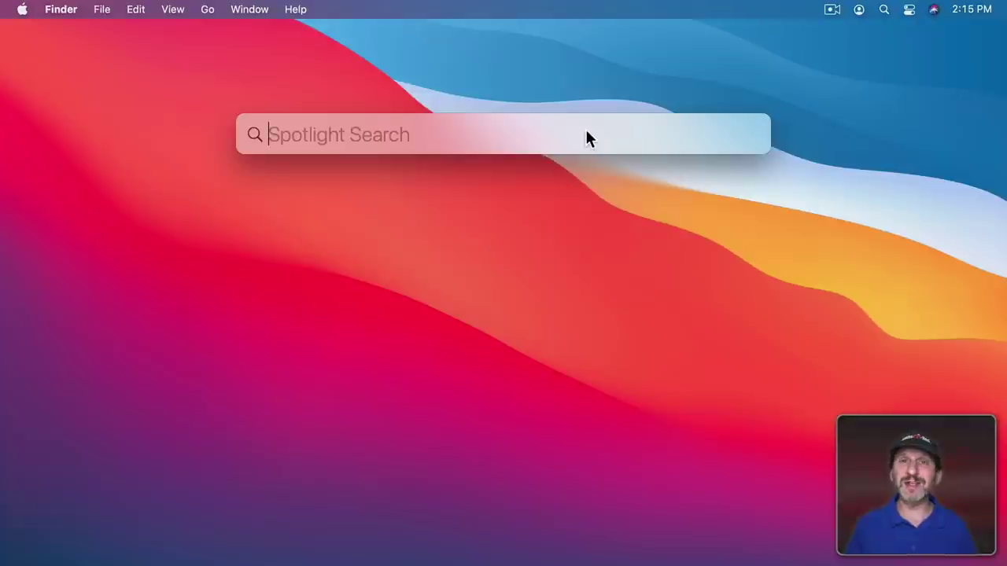
{"action": "left_click", "coordinate": [546, 172]}
- Open a new Finder window on the Documents folder and start a file search in it
{"action": "key", "text": "super+n"}
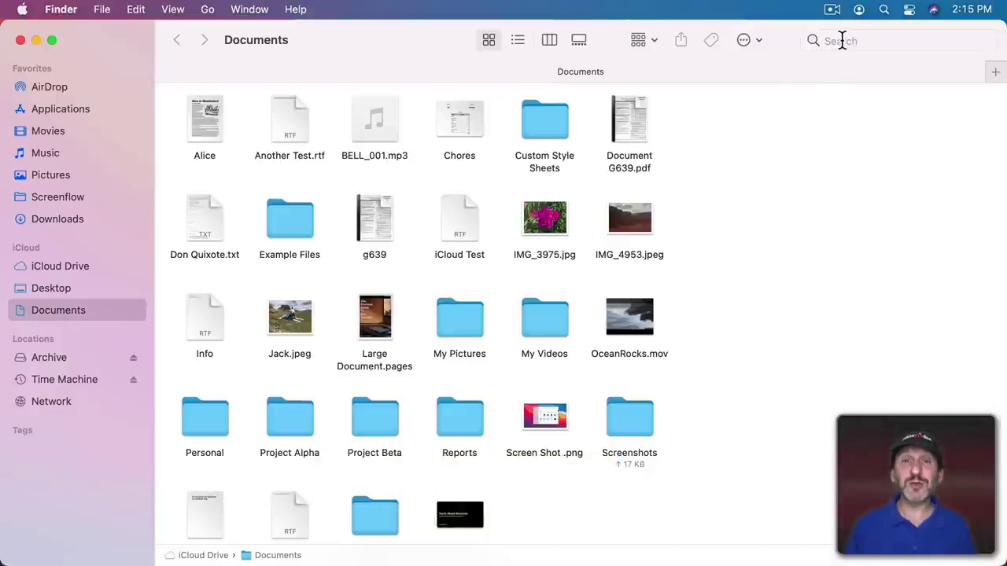
{"action": "key", "text": "super+f"}
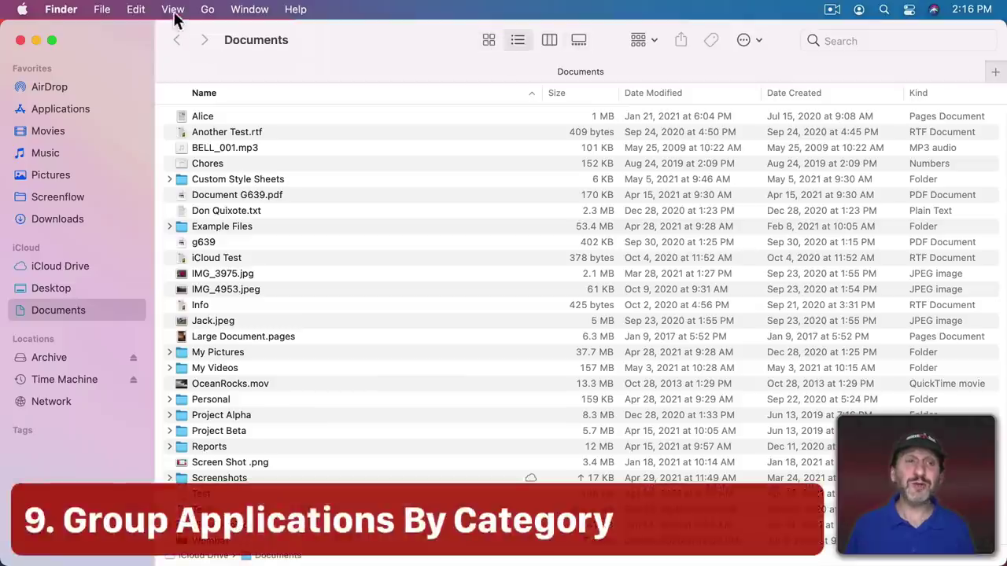
- Open the Applications folder in list view and turn on grouping for its items
{"action": "left_click", "coordinate": [174, 14]}
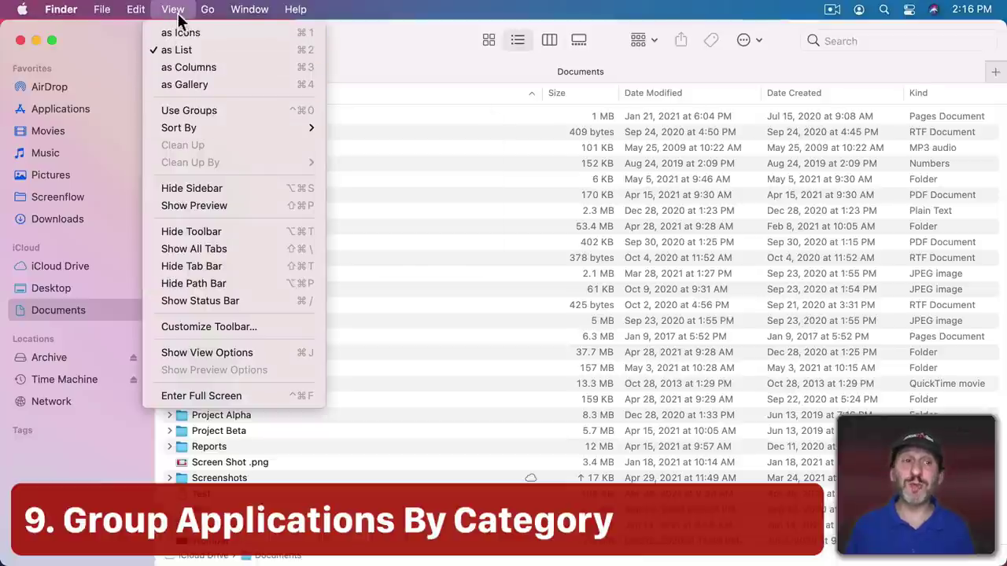
{"action": "left_click", "coordinate": [175, 9]}
{"action": "left_click", "coordinate": [211, 9]}
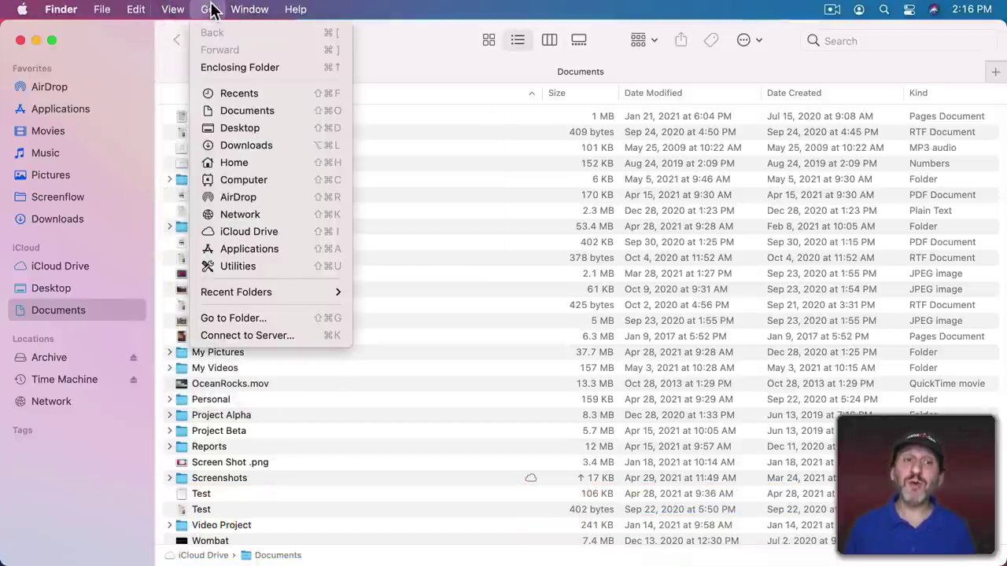
{"action": "left_click", "coordinate": [236, 248]}
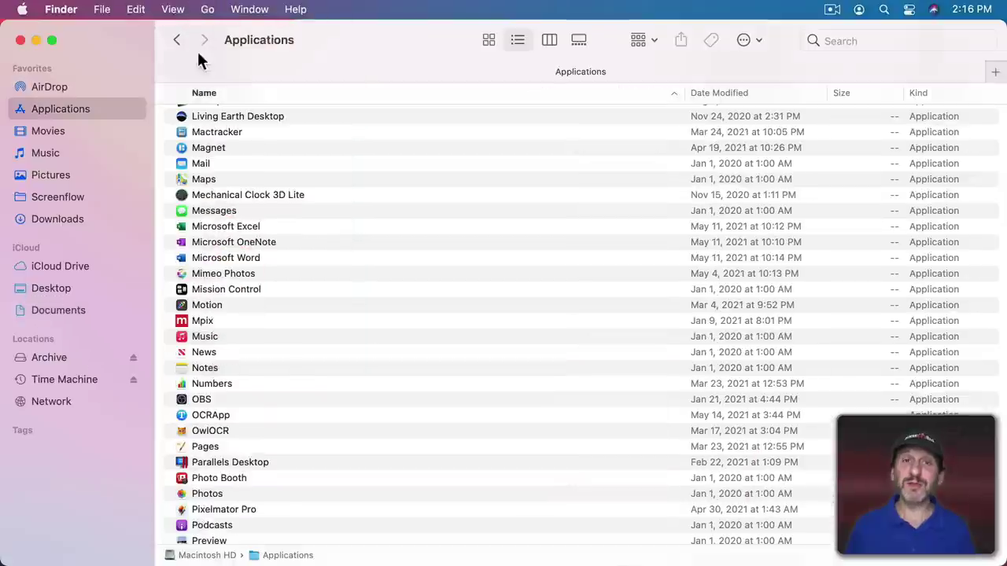
{"action": "left_click", "coordinate": [173, 9]}
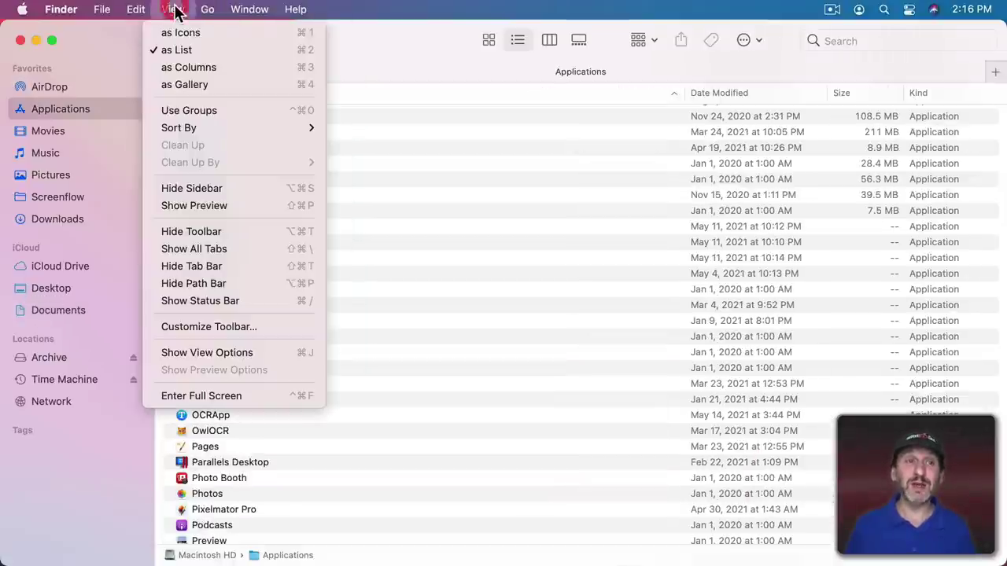
{"action": "left_click", "coordinate": [205, 110]}
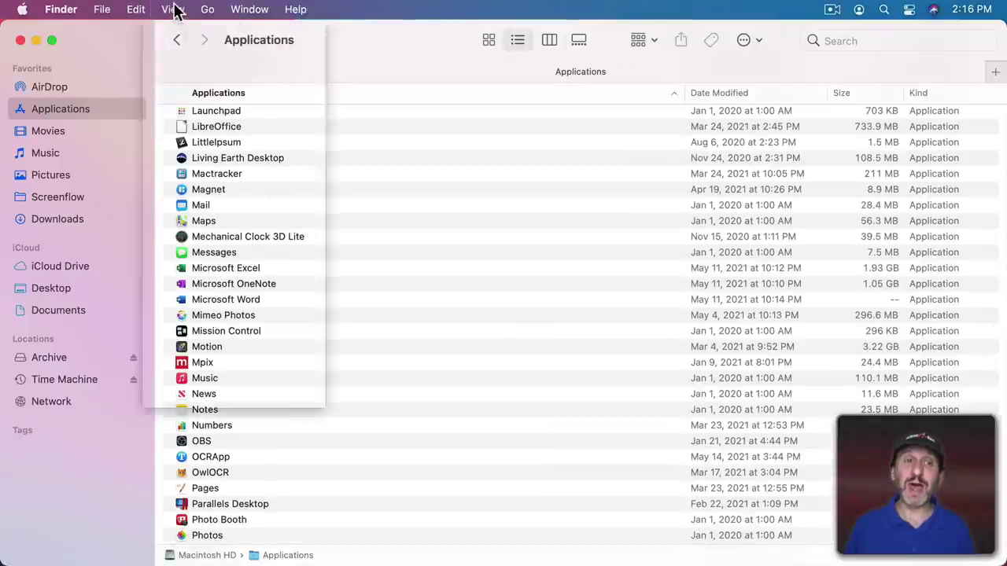
- Group the items in the Applications folder by application category and browse the groups
{"action": "left_click", "coordinate": [172, 9]}
{"action": "mouse_move", "coordinate": [208, 128]}
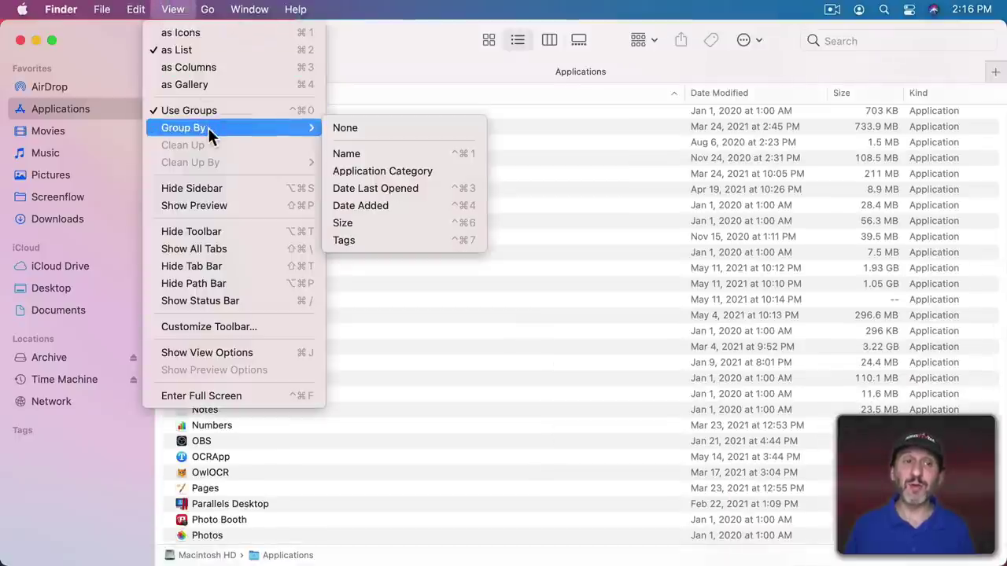
{"action": "left_click", "coordinate": [364, 169]}
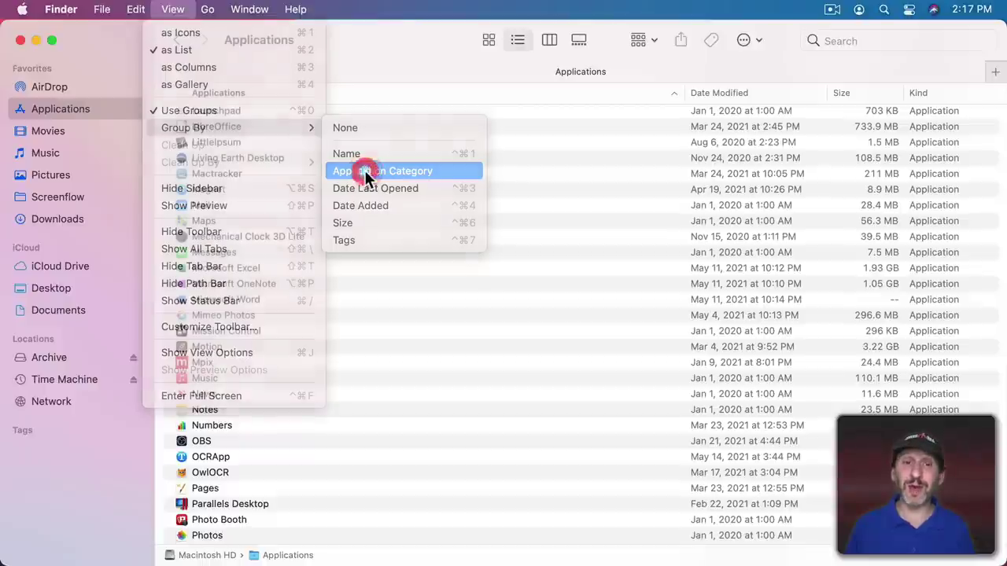
{"action": "scroll", "coordinate": [285, 181], "scroll_direction": "up", "scroll_amount": 2}
{"action": "scroll", "coordinate": [284, 181], "scroll_direction": "up", "scroll_amount": 15}
{"action": "scroll", "coordinate": [283, 183], "scroll_direction": "down", "scroll_amount": 4}
{"action": "scroll", "coordinate": [240, 356], "scroll_direction": "down", "scroll_amount": 15}
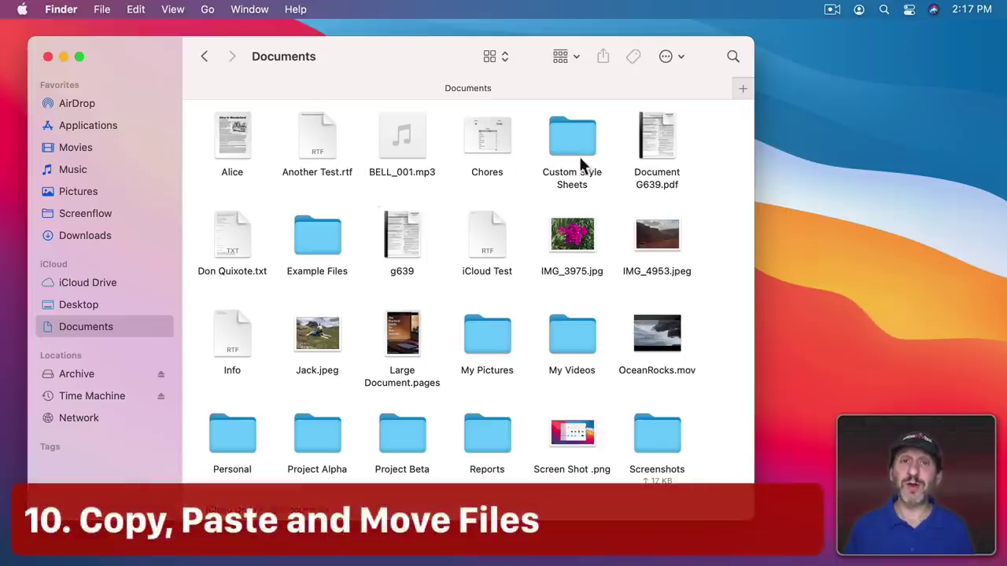
- Copy the file "Another Test.rtf" from the Documents folder
{"action": "mouse_move", "coordinate": [310, 134]}
{"action": "left_mouse_down"}
{"action": "mouse_move", "coordinate": [589, 148]}
{"action": "mouse_move", "coordinate": [314, 145]}
{"action": "mouse_move", "coordinate": [524, 227]}
{"action": "mouse_move", "coordinate": [561, 331]}
{"action": "mouse_move", "coordinate": [305, 132]}
{"action": "left_mouse_up"}
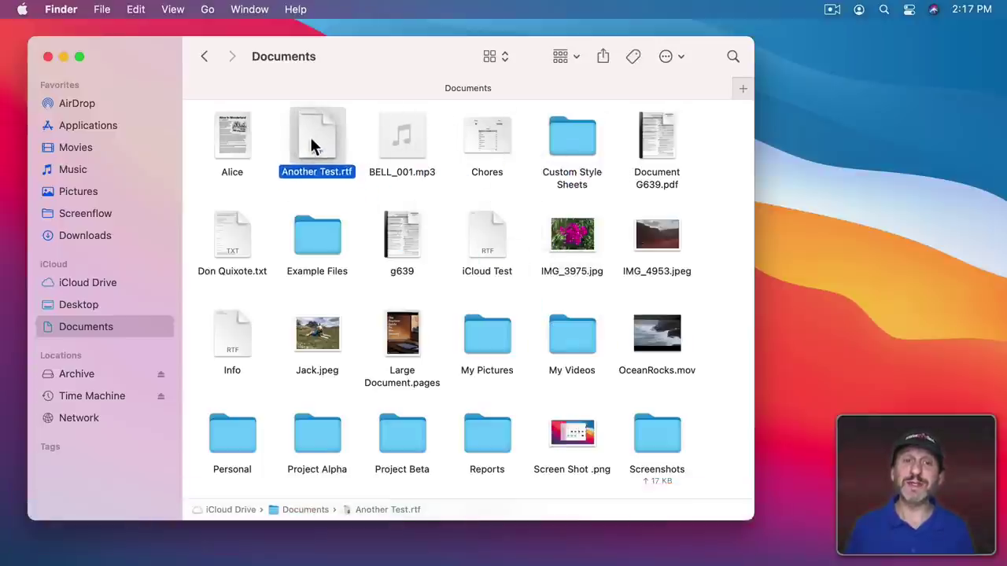
{"action": "left_click", "coordinate": [312, 140]}
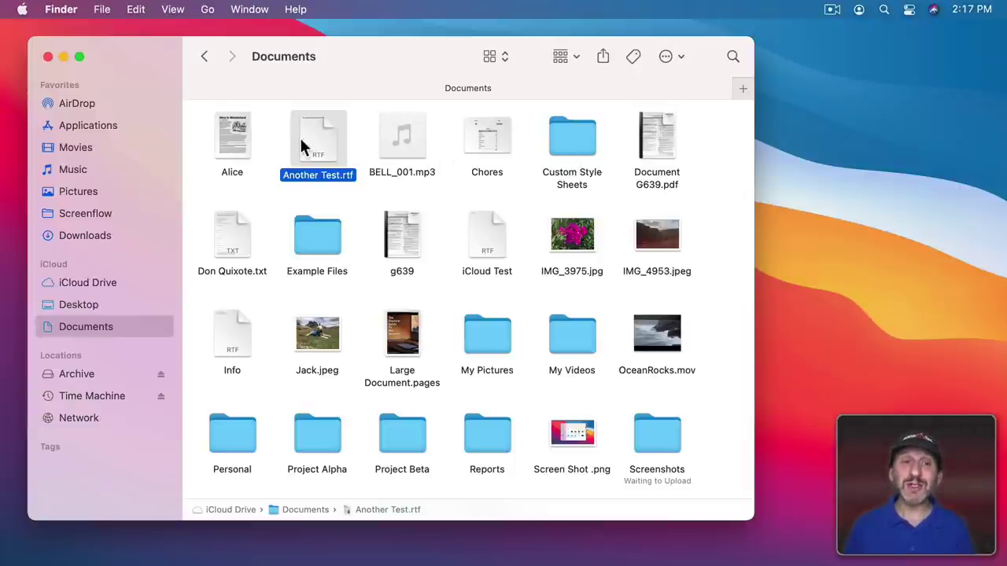
{"action": "left_click", "coordinate": [136, 10]}
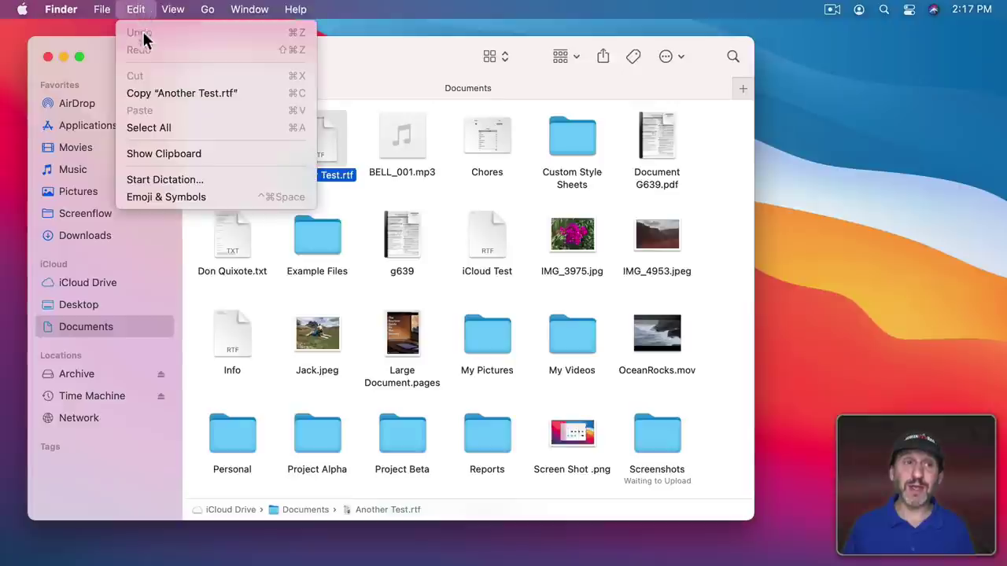
{"action": "left_click", "coordinate": [155, 92]}
- Move the copied file into the More Files folder inside Example Files instead of pasting a duplicate
{"action": "double_click", "coordinate": [319, 246]}
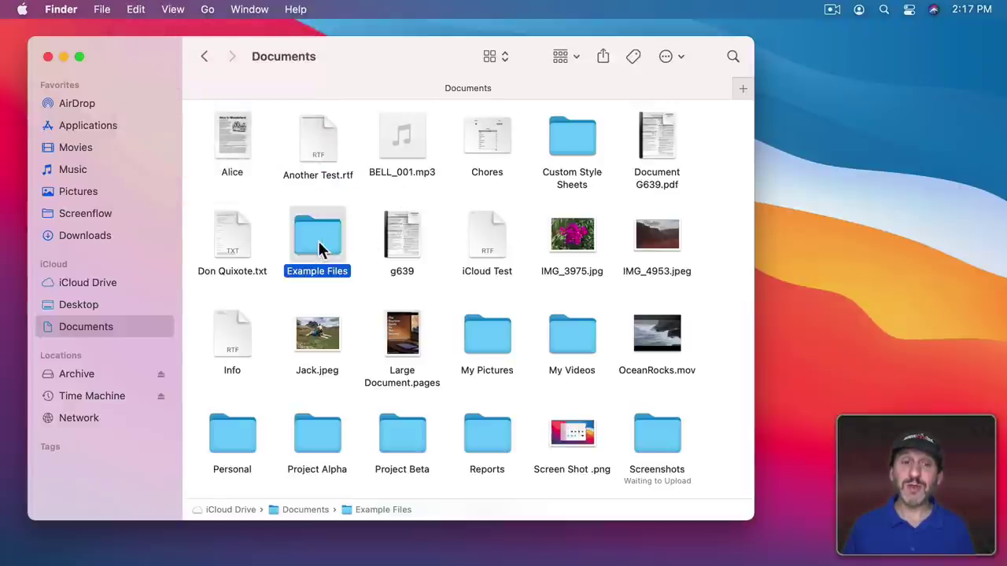
{"action": "double_click", "coordinate": [314, 234]}
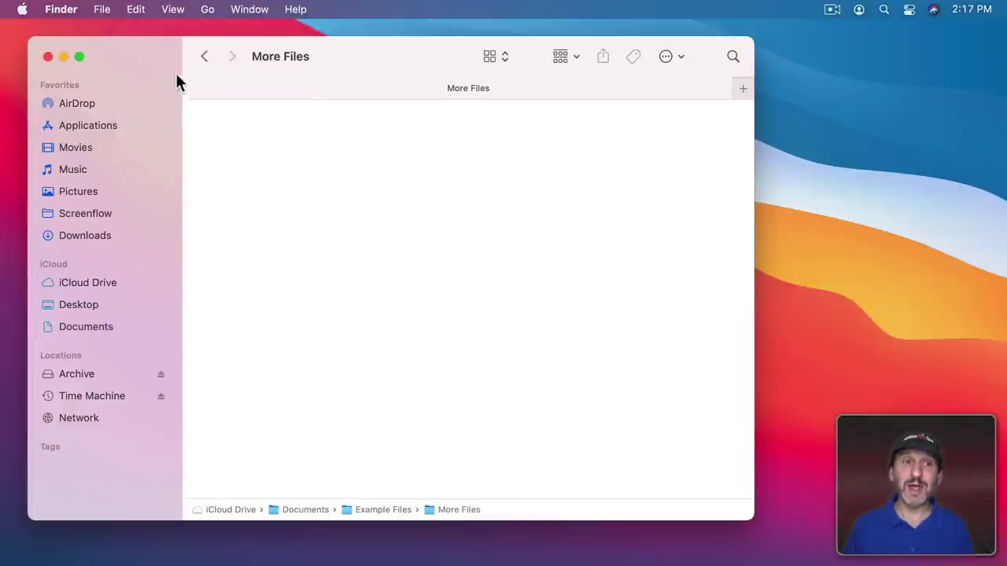
{"action": "left_click", "coordinate": [136, 9]}
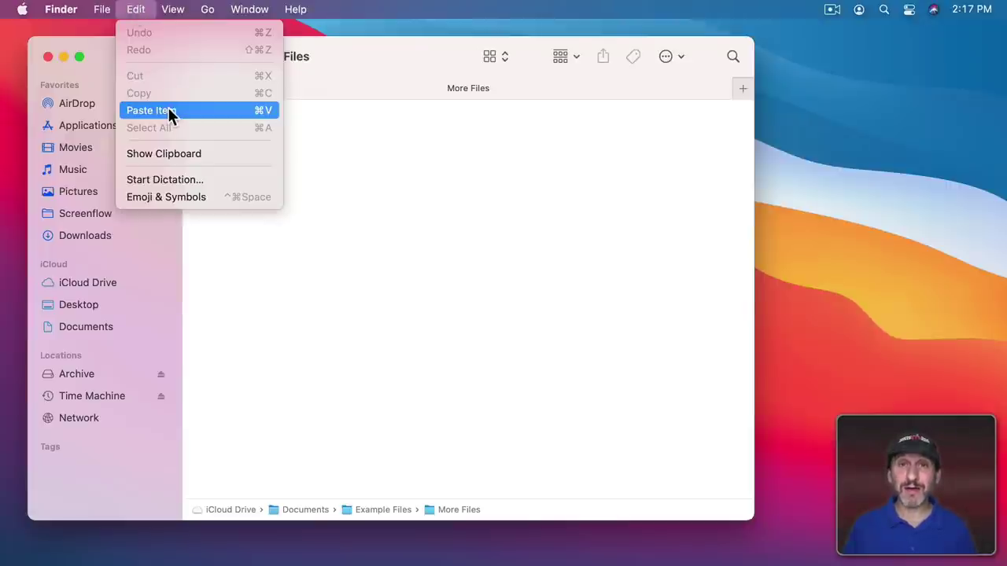
{"action": "key", "text": "alt"}
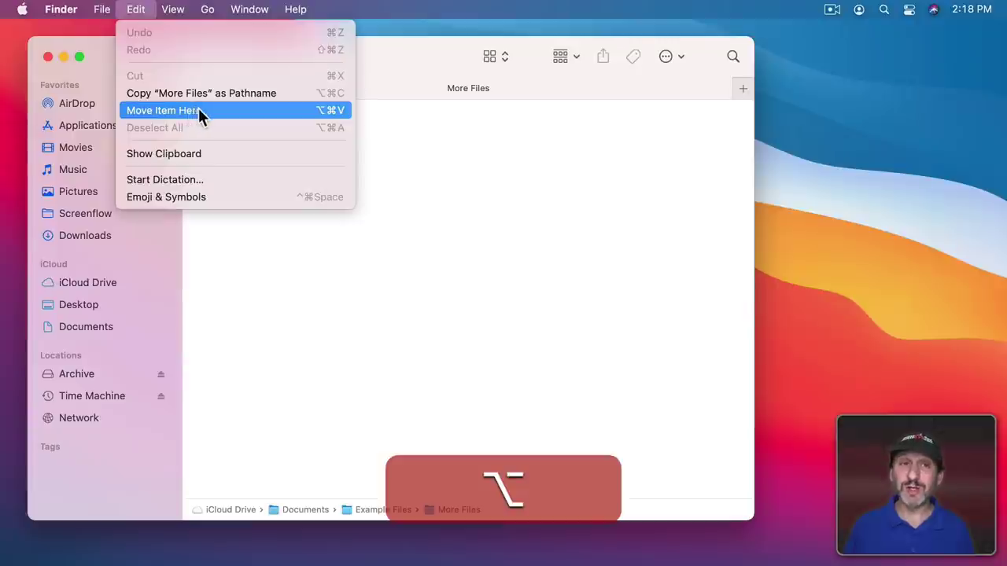
{"action": "left_click", "coordinate": [204, 111]}
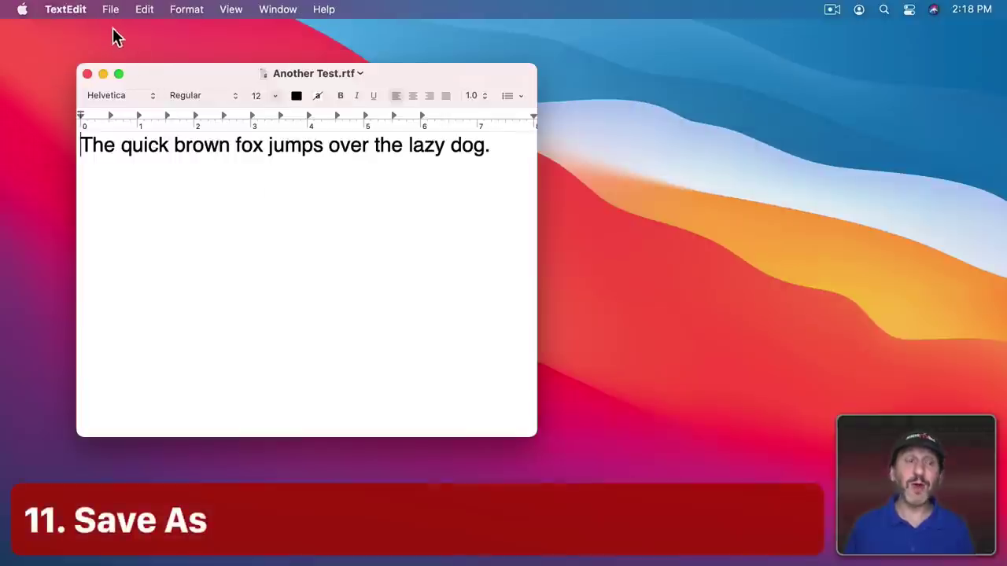
- Reveal the hidden Save As command in place of Duplicate for the TextEdit document "Another Test.rtf"
{"action": "left_click", "coordinate": [108, 10]}
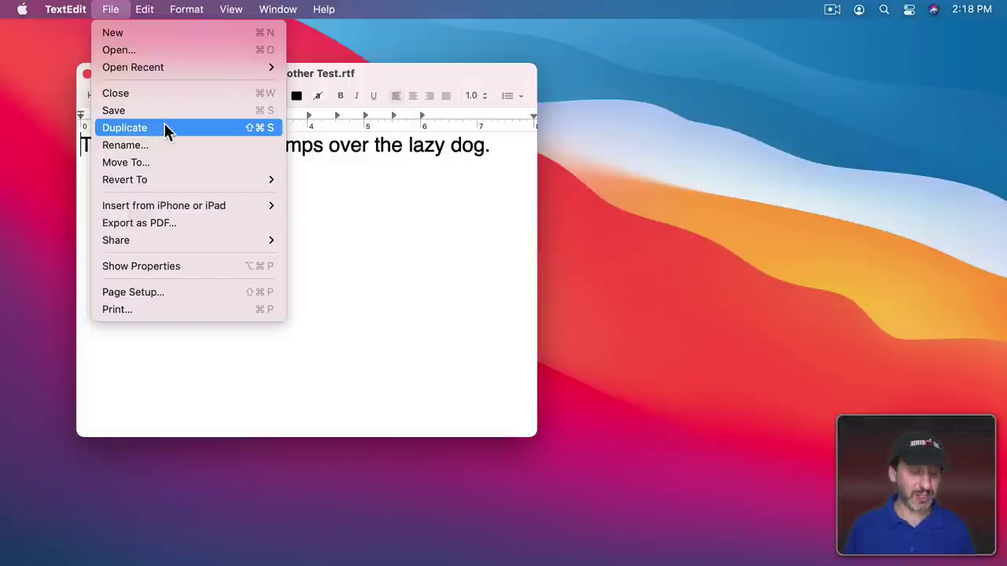
{"action": "key", "text": "alt"}
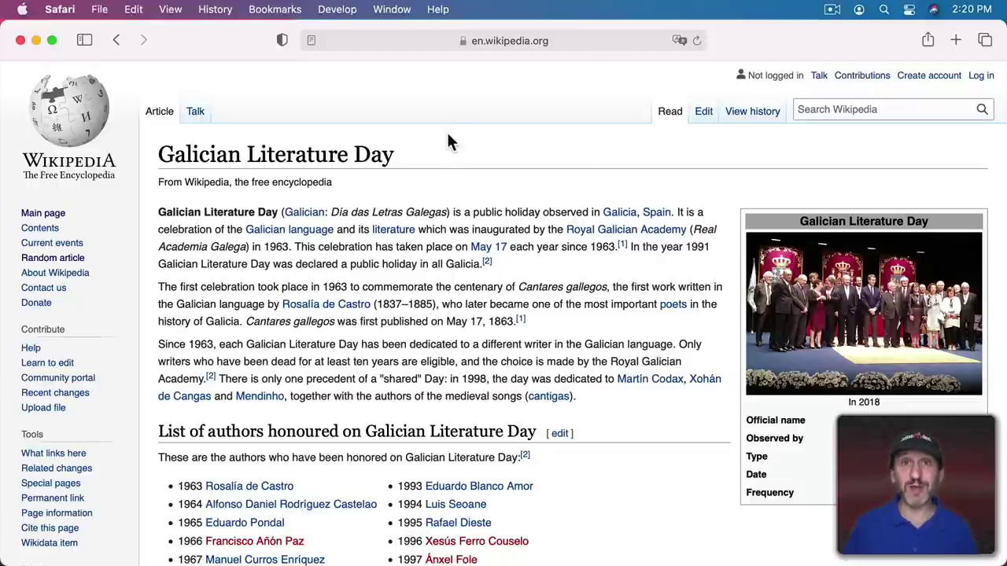
- Open the print dialog for the Galician Literature Day article in Safari and show its PDF options
{"action": "left_click", "coordinate": [99, 9]}
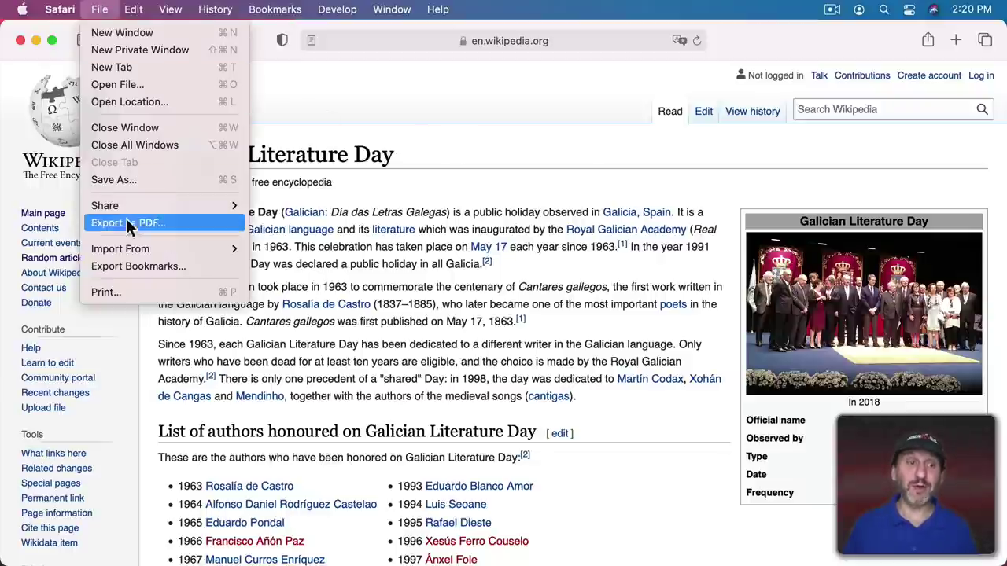
{"action": "left_click", "coordinate": [122, 294]}
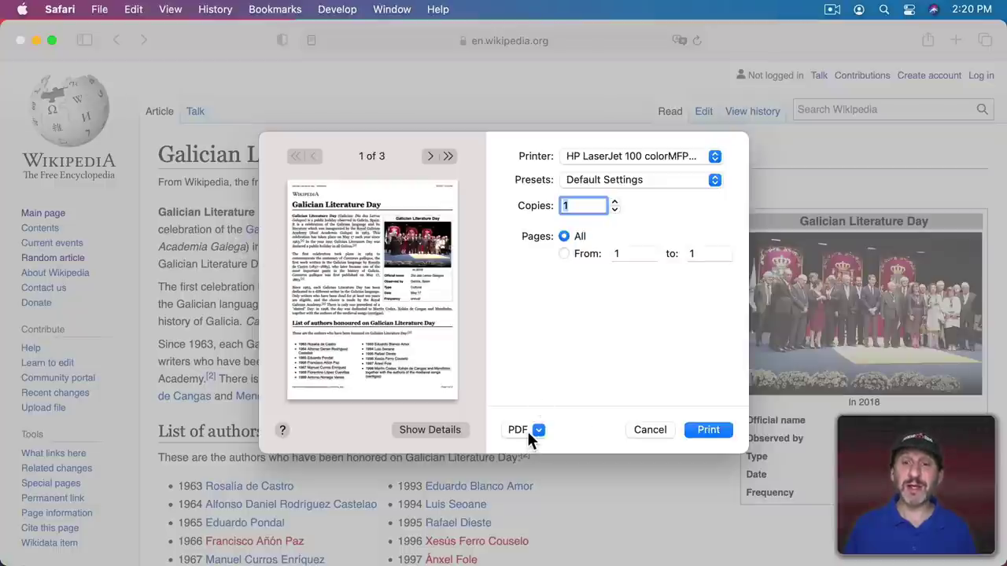
{"action": "left_click", "coordinate": [529, 434]}
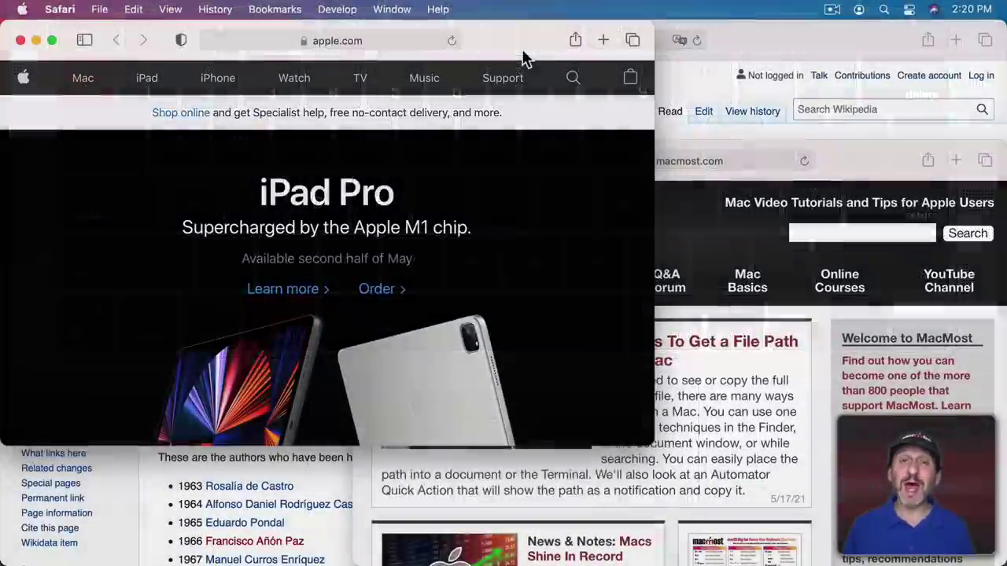
- Cycle through the open Safari windows
{"action": "key", "text": "super+grave"}
{"action": "key", "text": "super+grave"}
{"action": "key", "text": "super+grave"}
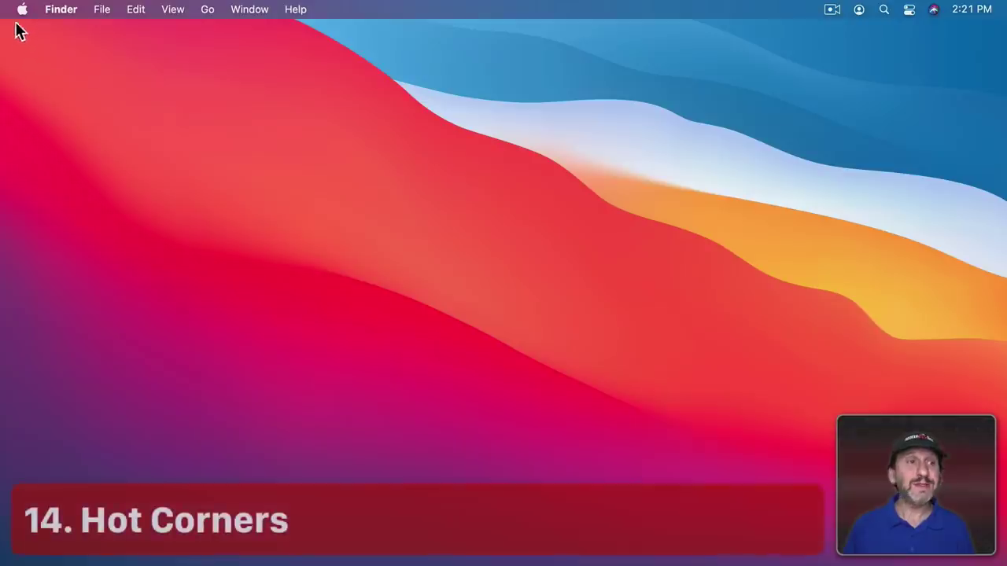
- Open the Hot Corners settings from the Mission Control pane of System Preferences
{"action": "left_click", "coordinate": [20, 10]}
{"action": "left_click", "coordinate": [35, 55]}
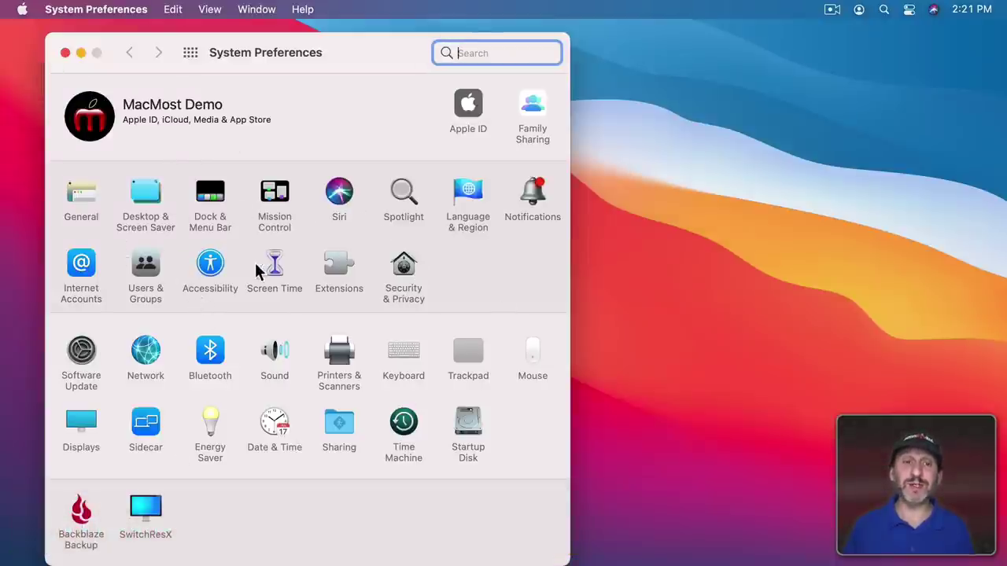
{"action": "left_click", "coordinate": [273, 197]}
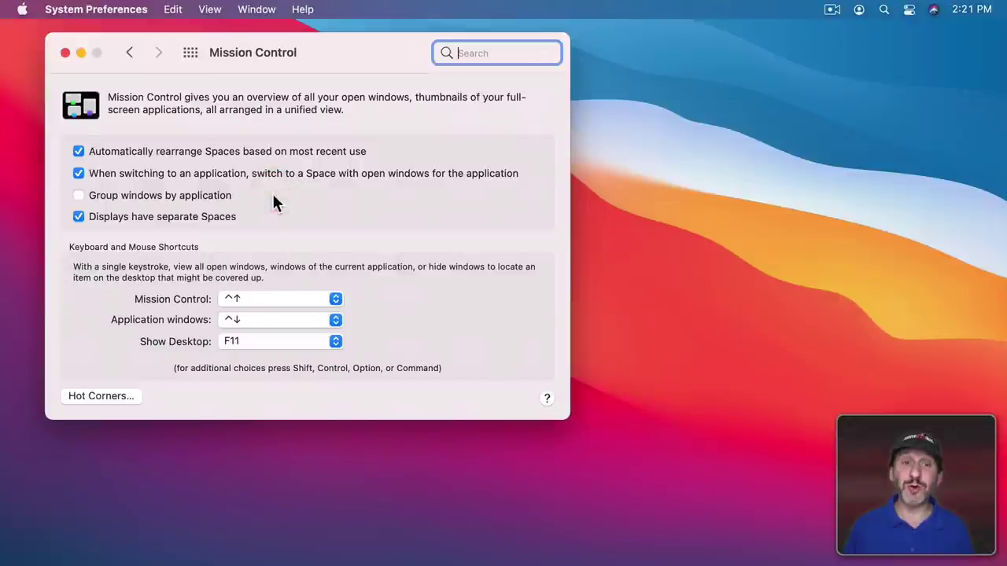
{"action": "left_click", "coordinate": [97, 400]}
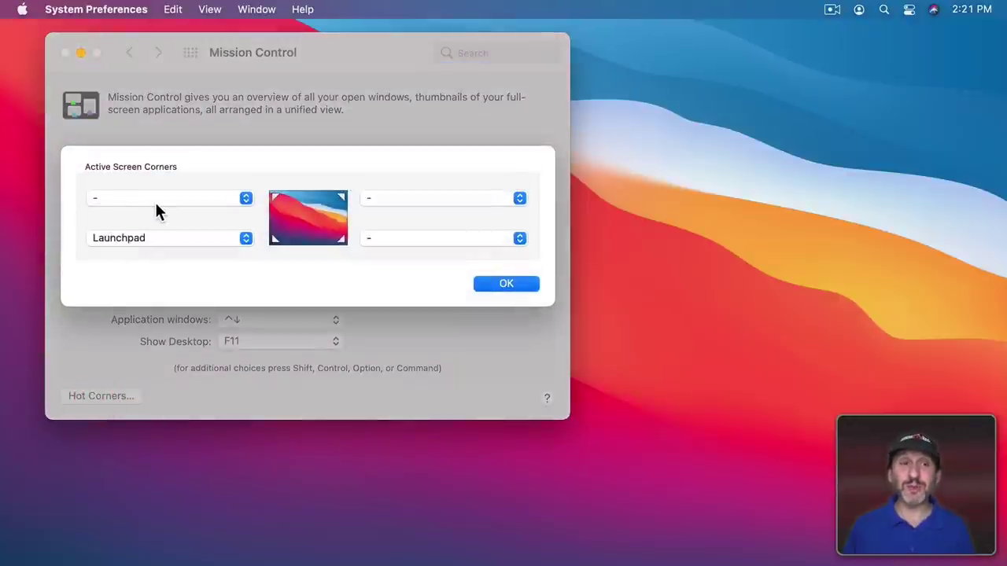
- Assign Put Display to Sleep to the lower-right hot corner and bring up its action choices with the Command modifier
{"action": "left_click", "coordinate": [405, 238]}
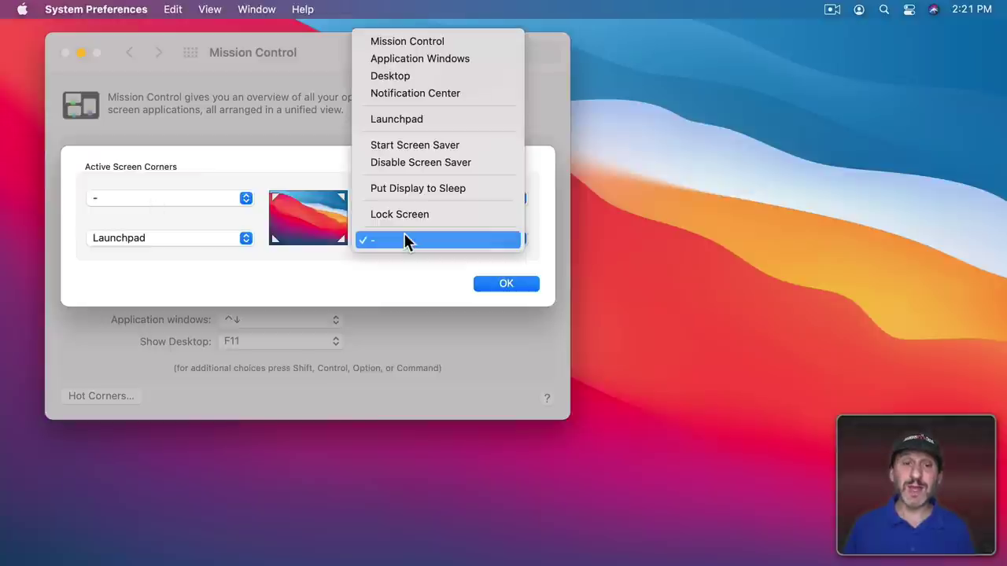
{"action": "left_click", "coordinate": [413, 188]}
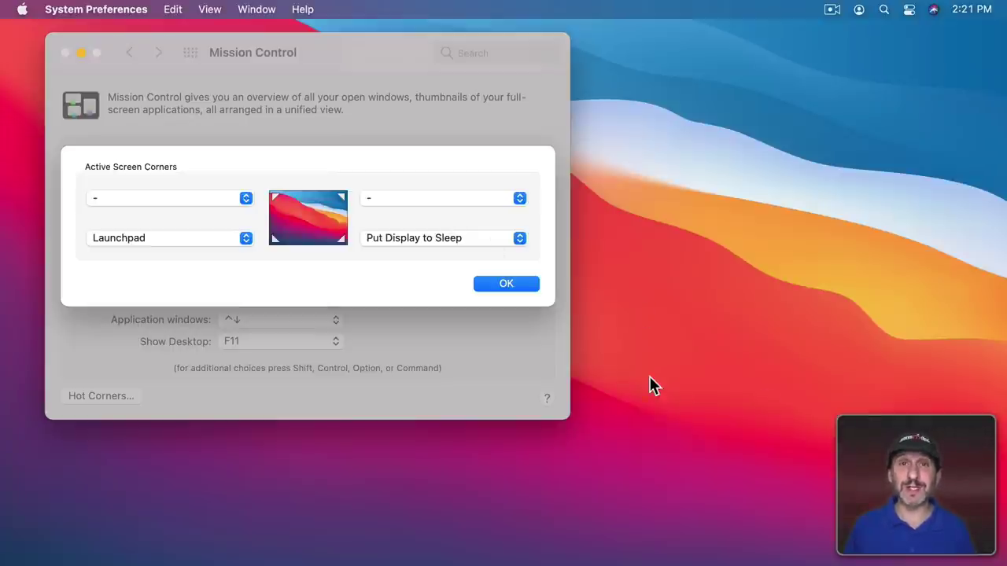
{"action": "left_click", "coordinate": [440, 238]}
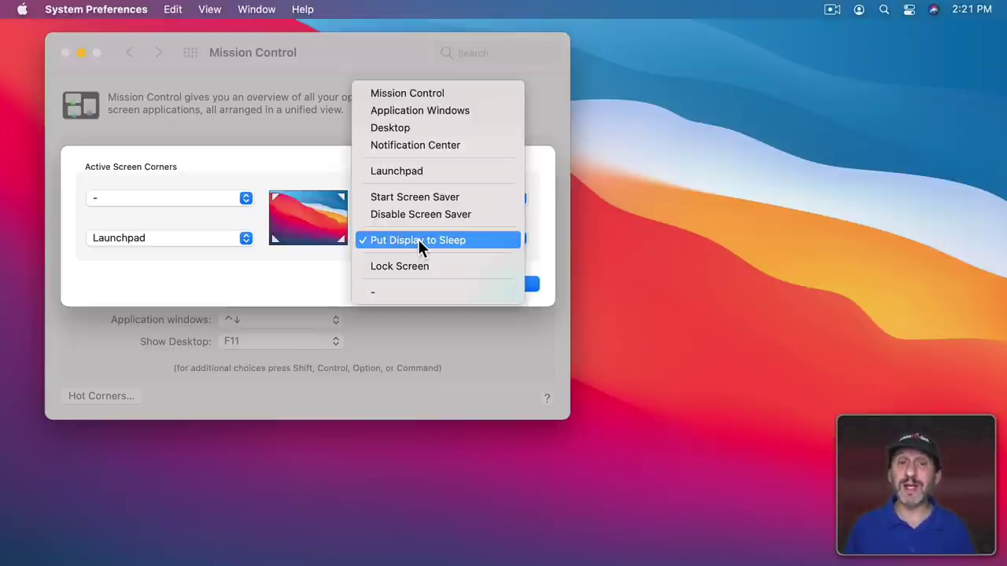
{"action": "key", "text": "super"}
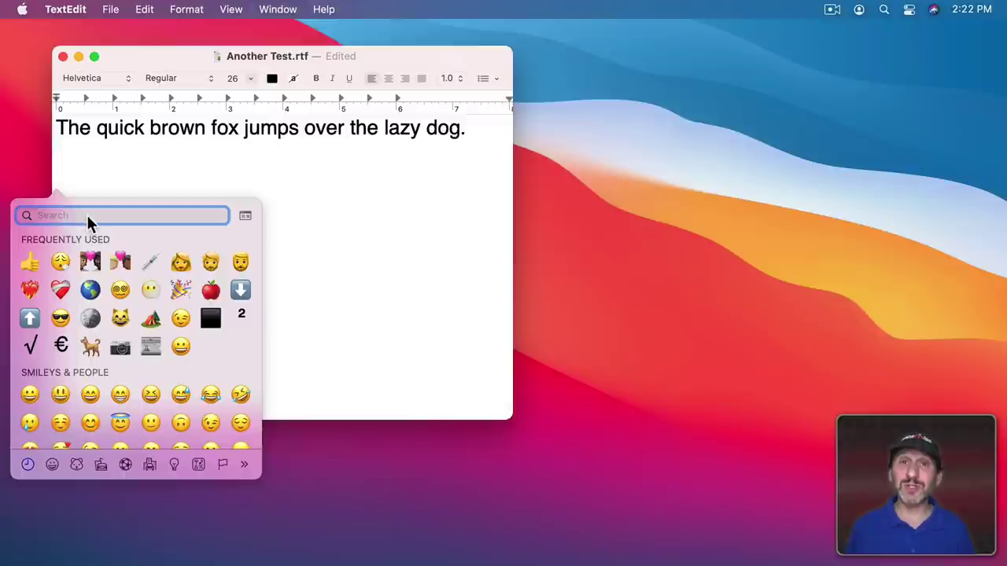
- Search the TextEdit emoji picker for "smile" and "pizza", and insert the pizza emoji below the sentence
{"action": "type", "text": "smile"}
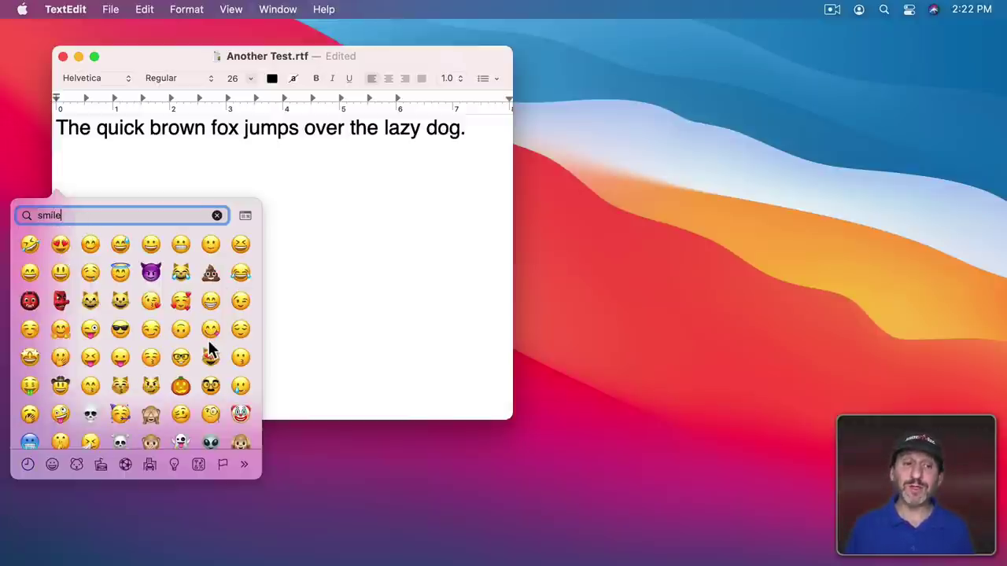
{"action": "key", "text": "super+a"}
{"action": "type", "text": "pizza"}
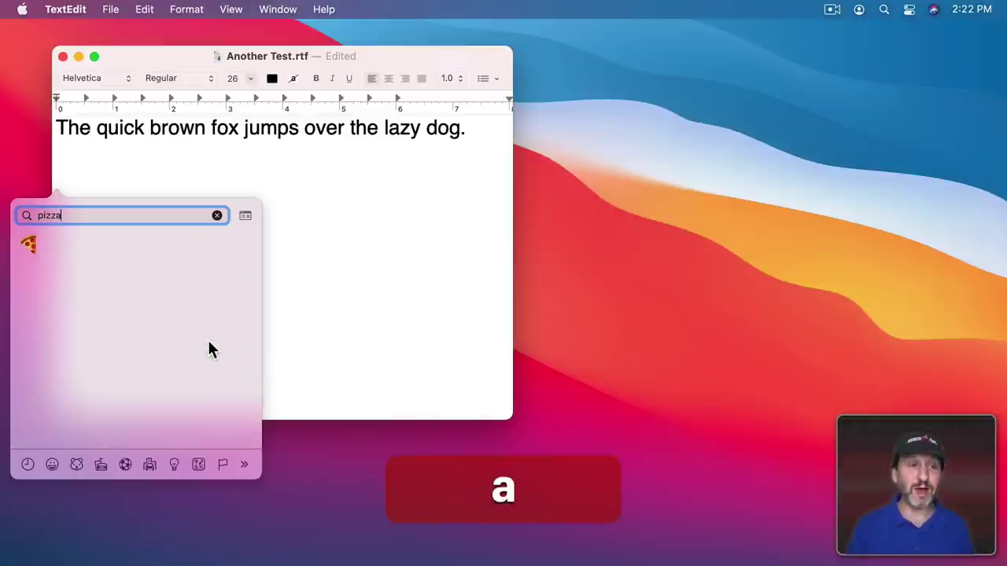
{"action": "left_click", "coordinate": [30, 243]}
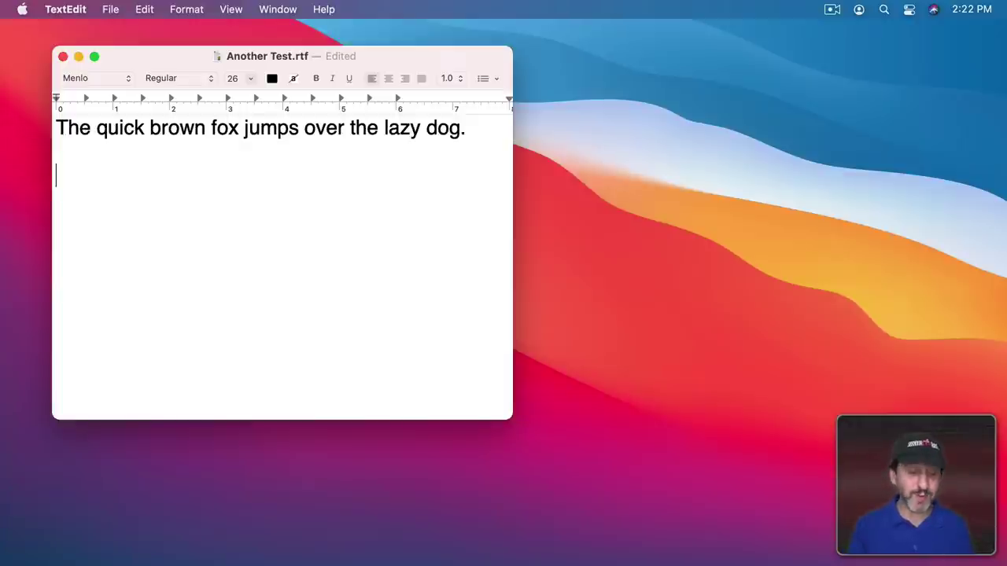
- Enter "encyc" below the sentence, bring up the list of word completions and dismiss it
{"action": "type", "text": "e"}
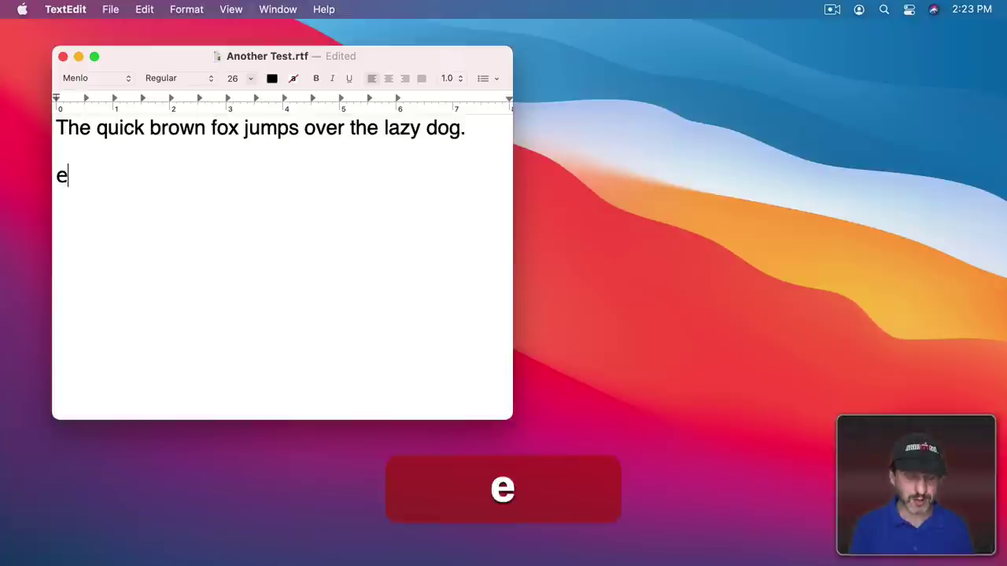
{"action": "type", "text": "ncyc"}
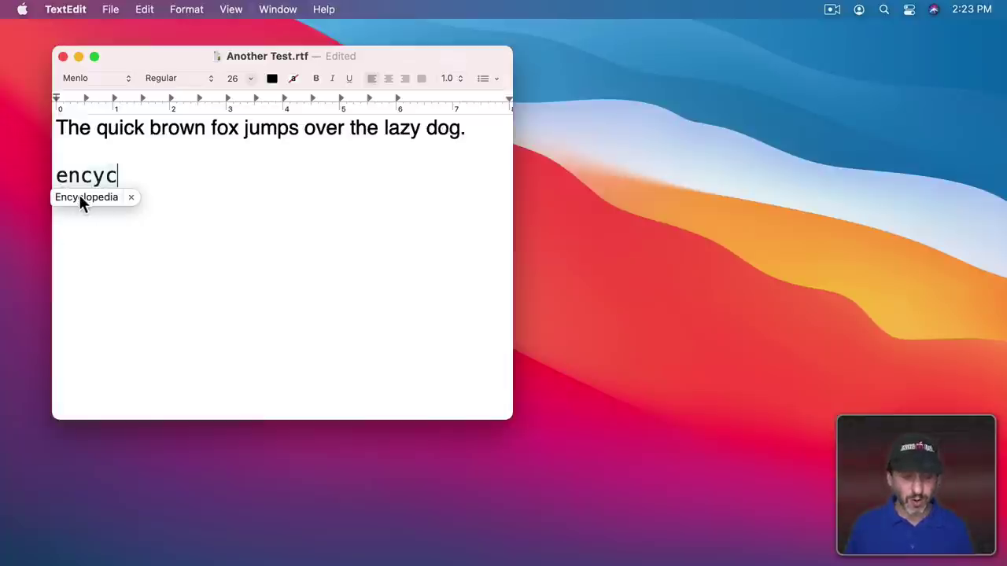
{"action": "key", "text": "F5"}
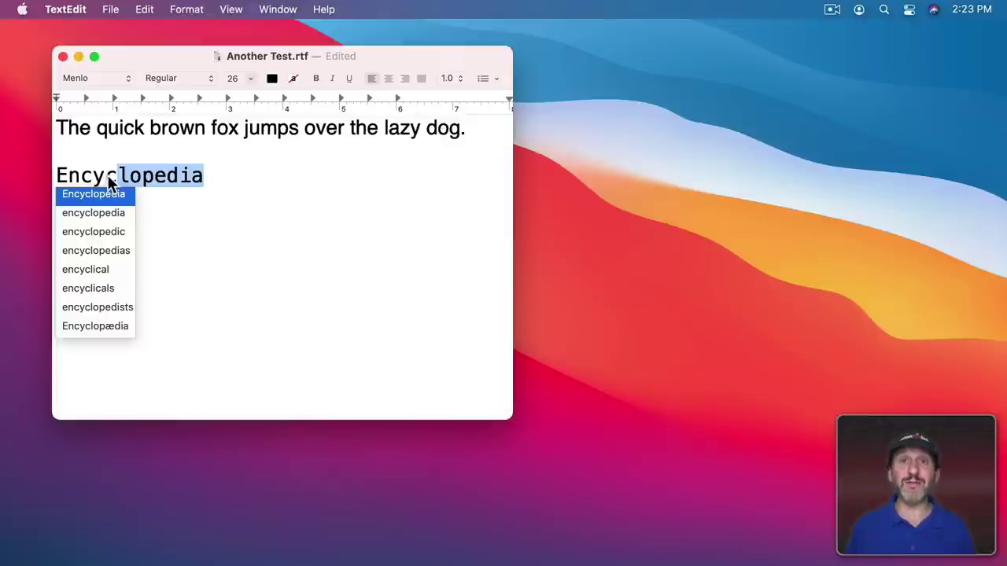
{"action": "key", "text": "Escape"}
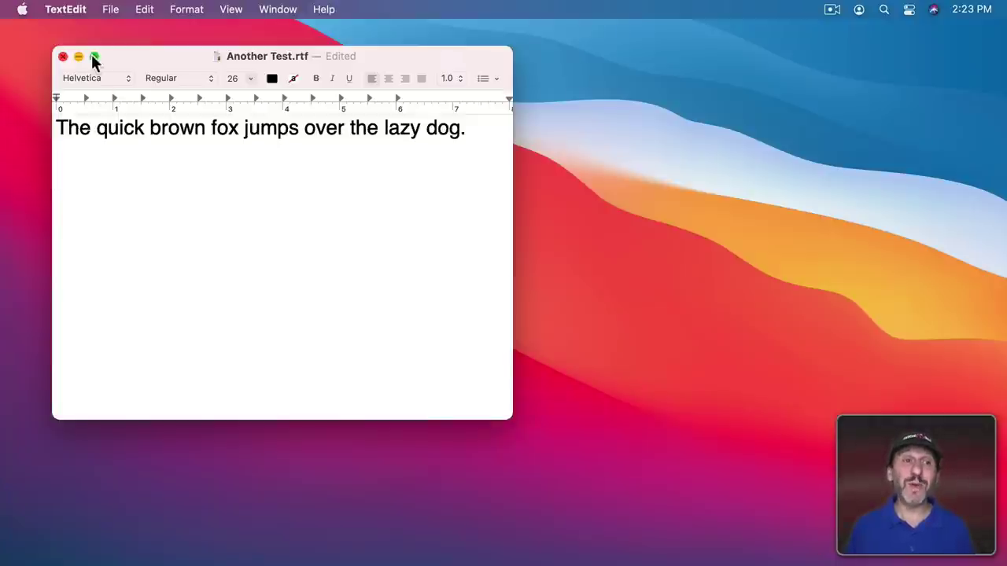
- Open the modifier key settings in the Keyboard preferences and choose a different action for the Caps Lock key
{"action": "left_click", "coordinate": [22, 9]}
{"action": "left_click", "coordinate": [35, 57]}
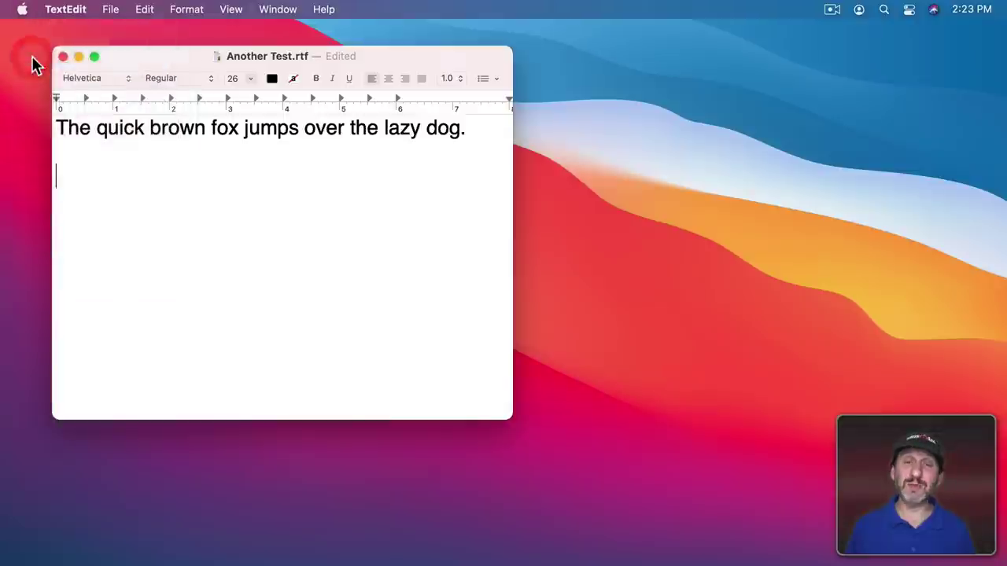
{"action": "left_click", "coordinate": [396, 355]}
{"action": "left_click", "coordinate": [184, 104]}
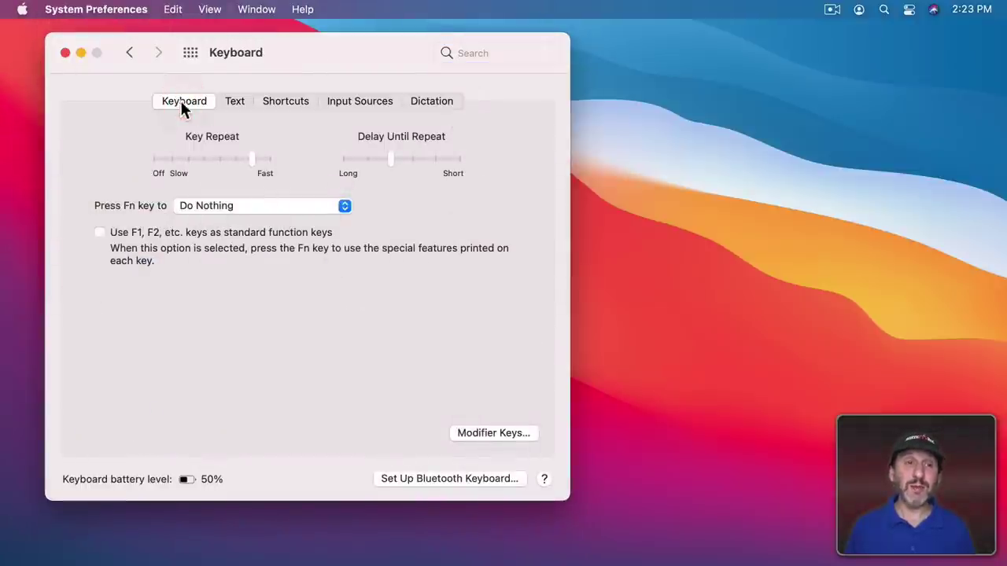
{"action": "left_click", "coordinate": [488, 432]}
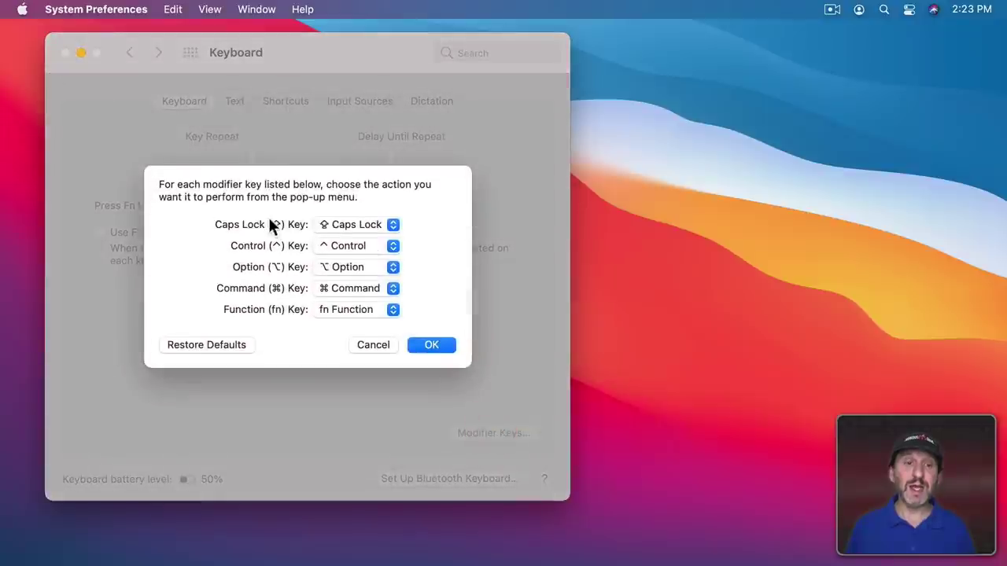
{"action": "left_click", "coordinate": [341, 224]}
{"action": "left_click", "coordinate": [355, 317]}
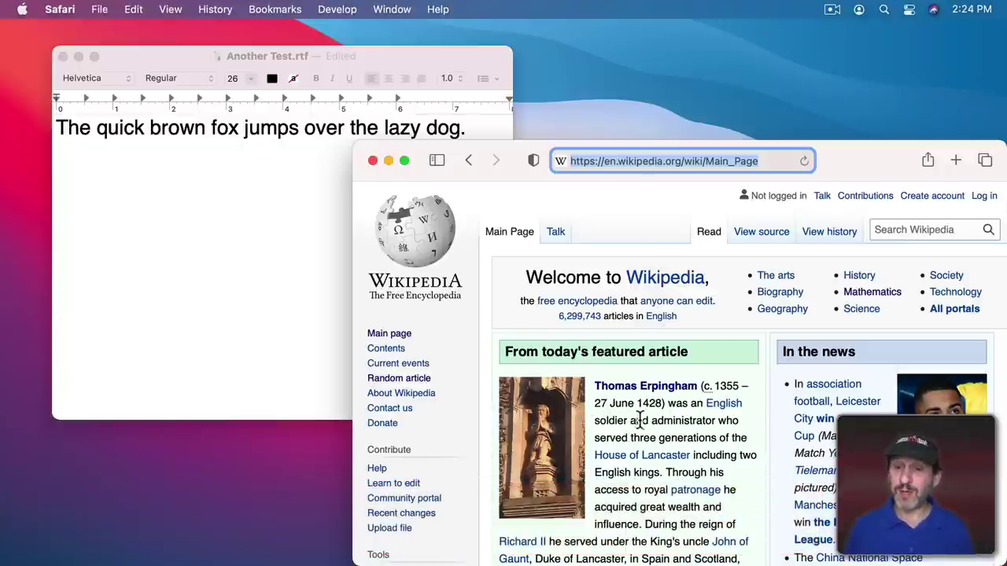
- Copy "served three generations of the House" from the Wikipedia featured article and paste it below the sentence in TextEdit
{"action": "left_click_drag", "start_coordinate": [597, 438], "coordinate": [746, 439]}
{"action": "key", "text": "super+c"}
{"action": "left_click", "coordinate": [181, 180]}
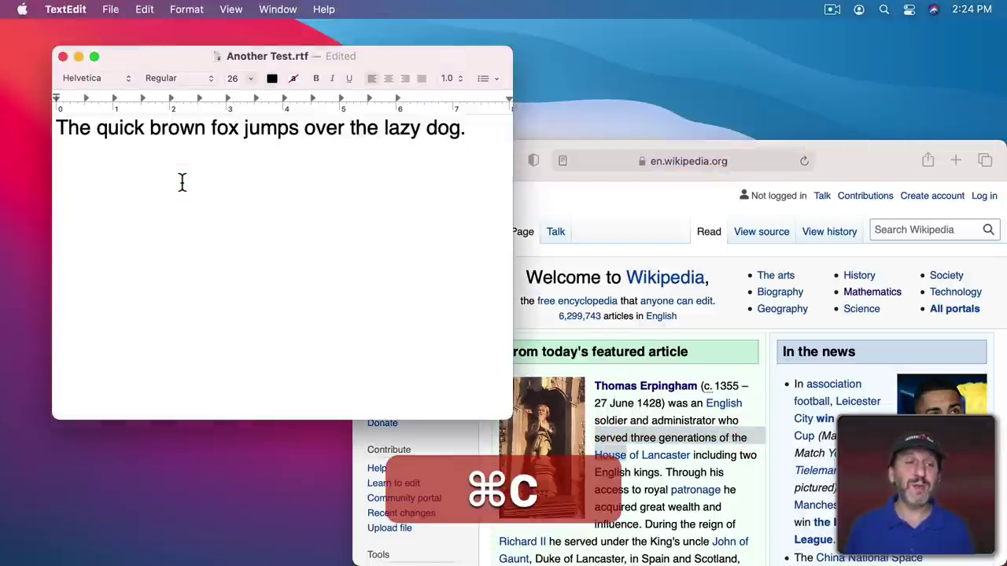
{"action": "key", "text": "super+v"}
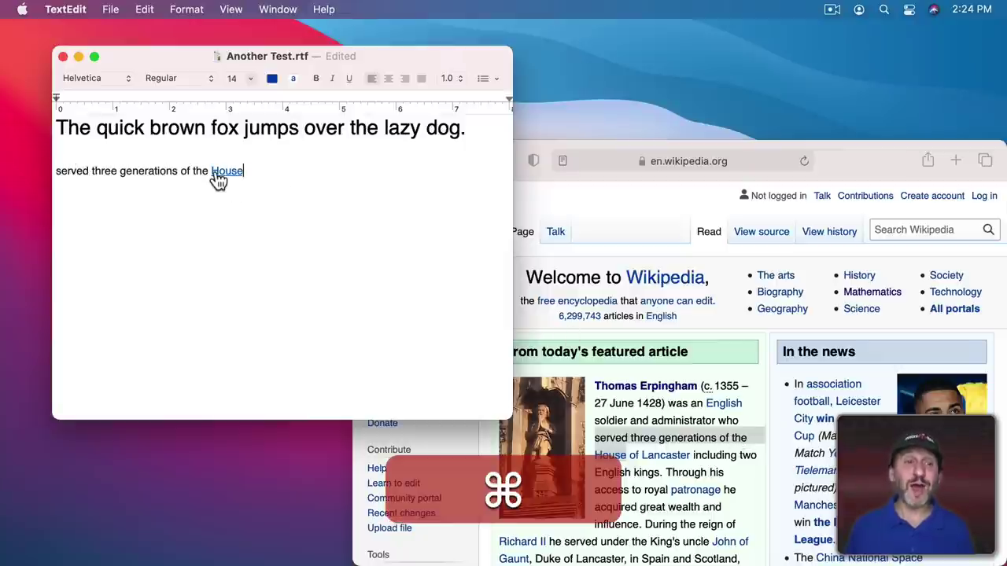
- Undo the paste and insert the copied text again with Paste and Match Style
{"action": "key", "text": "super+z"}
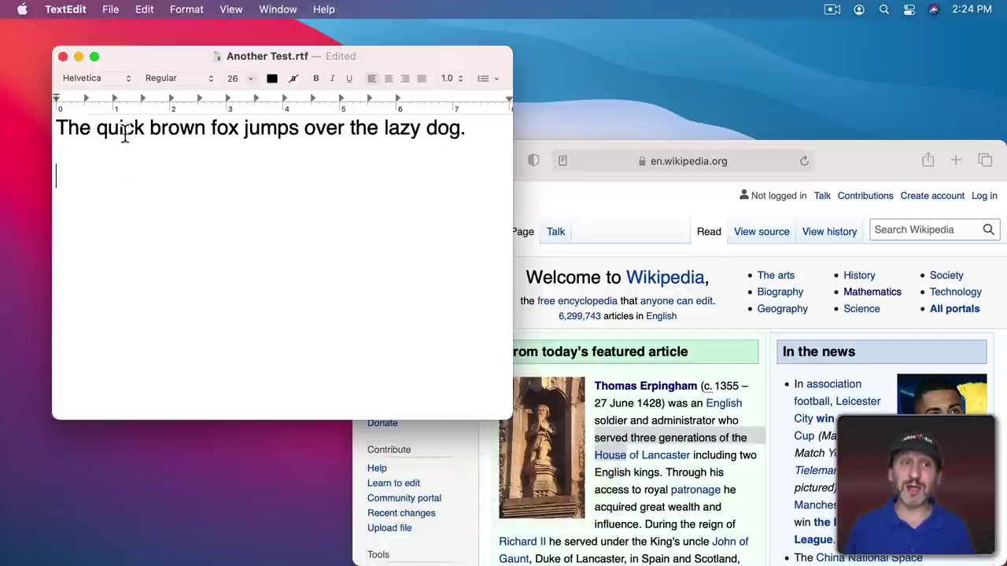
{"action": "left_click", "coordinate": [141, 9]}
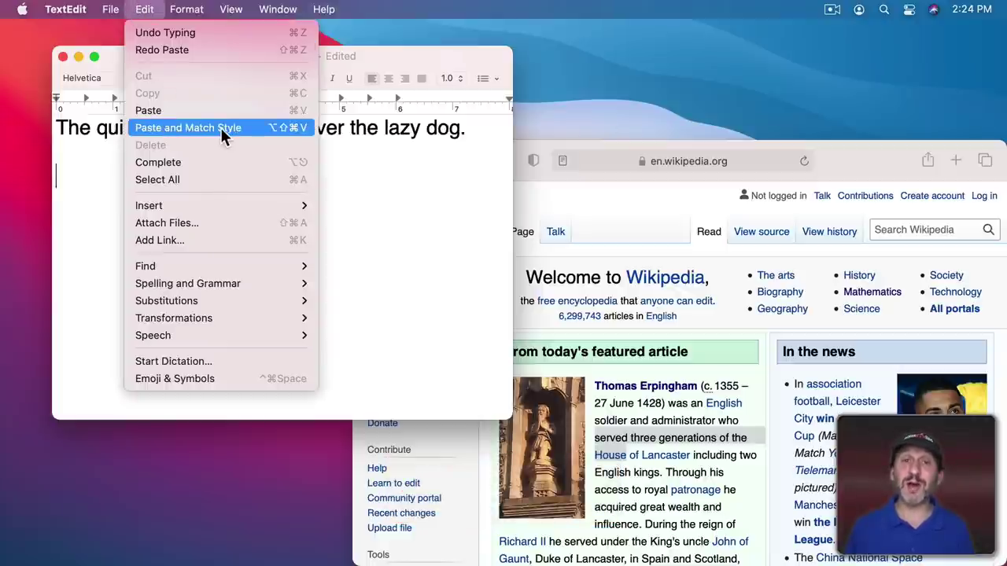
{"action": "left_click", "coordinate": [461, 146]}
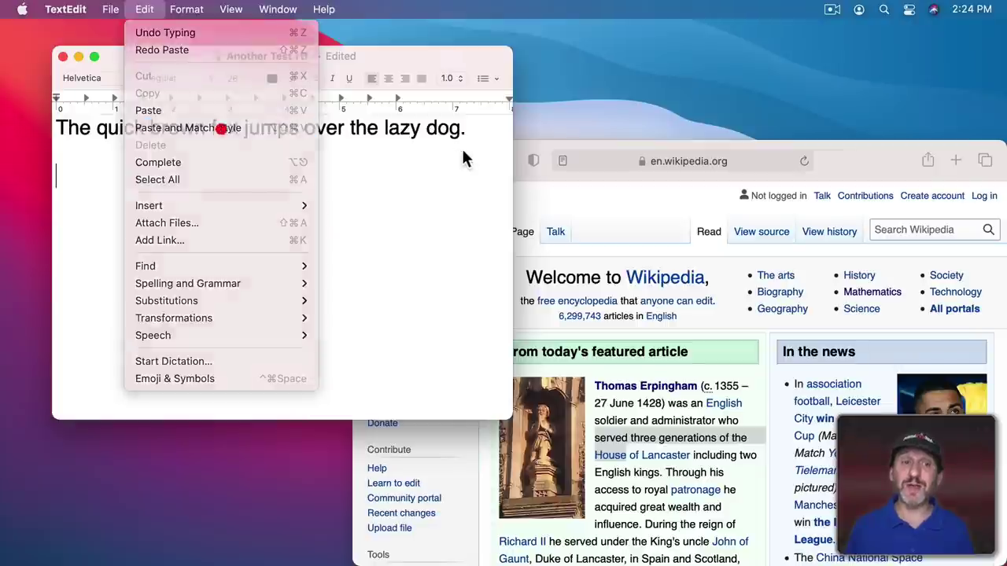
{"action": "key", "text": "alt+shift+super+v"}
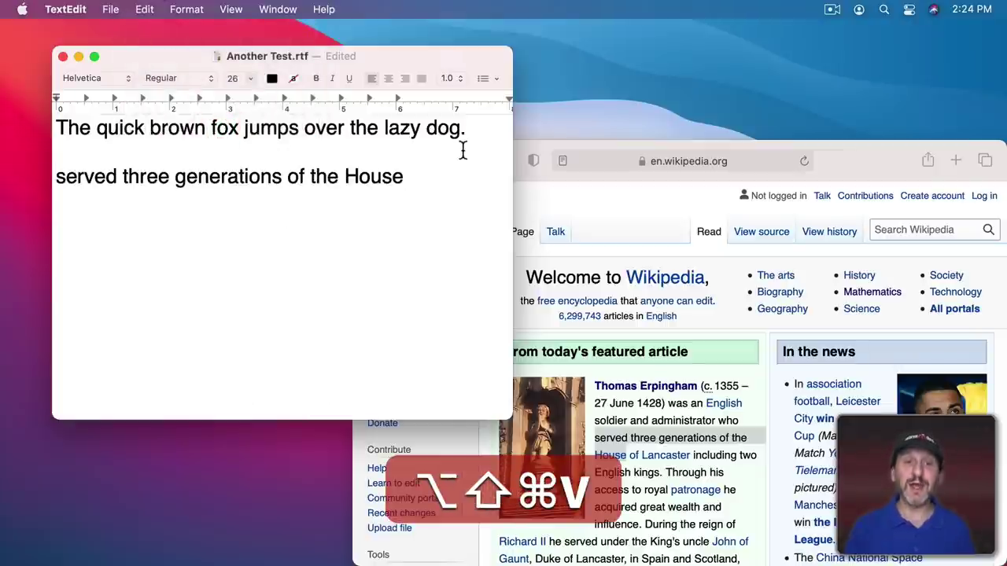
{"action": "left_click", "coordinate": [61, 175]}
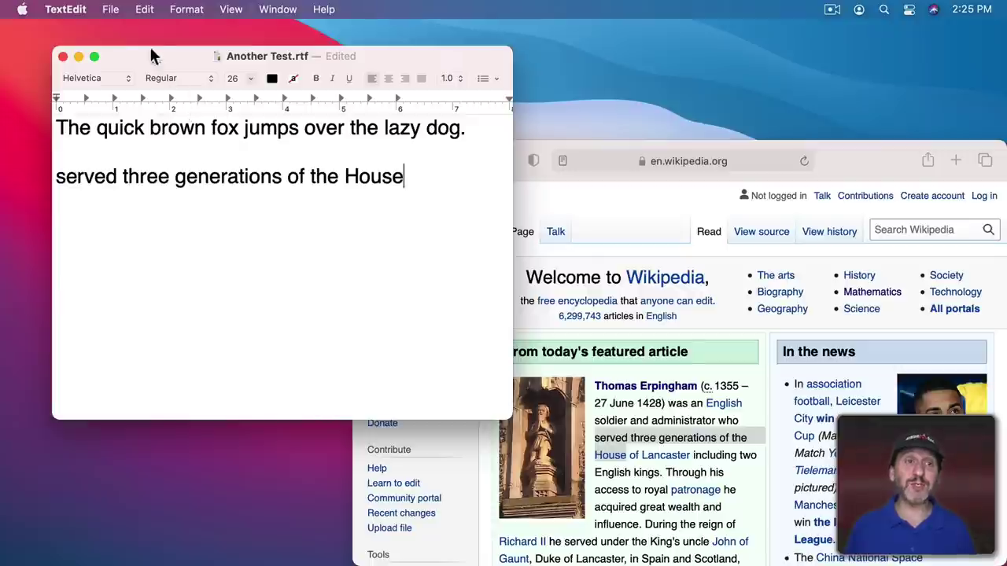
{"action": "left_click", "coordinate": [145, 10]}
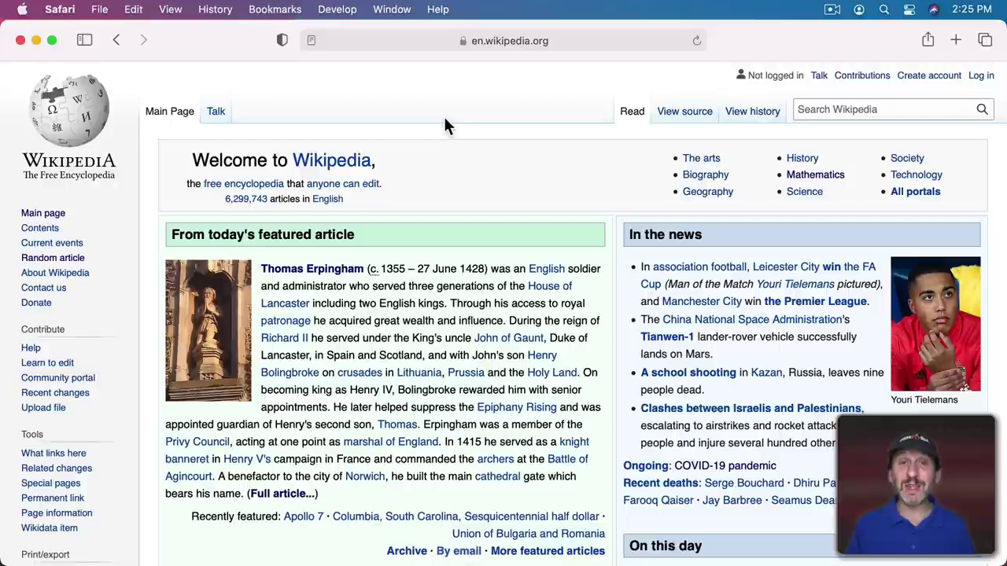
- Search the Wikipedia main page in Safari for "austra" after checking the find options for how text is matched
{"action": "scroll", "coordinate": [468, 234], "scroll_direction": "down", "scroll_amount": 15}
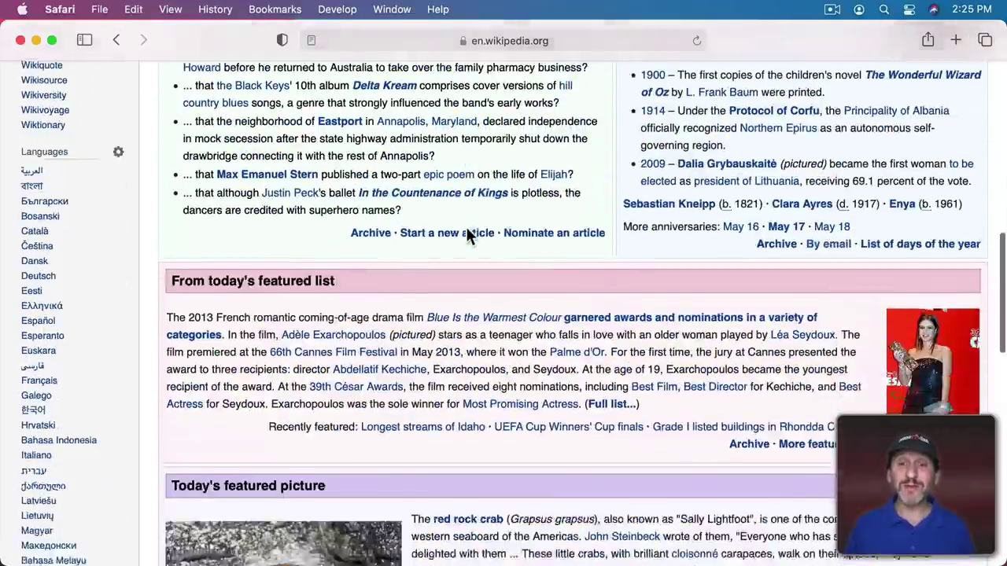
{"action": "scroll", "coordinate": [466, 236], "scroll_direction": "up", "scroll_amount": 15}
{"action": "scroll", "coordinate": [466, 236], "scroll_direction": "down", "scroll_amount": 1}
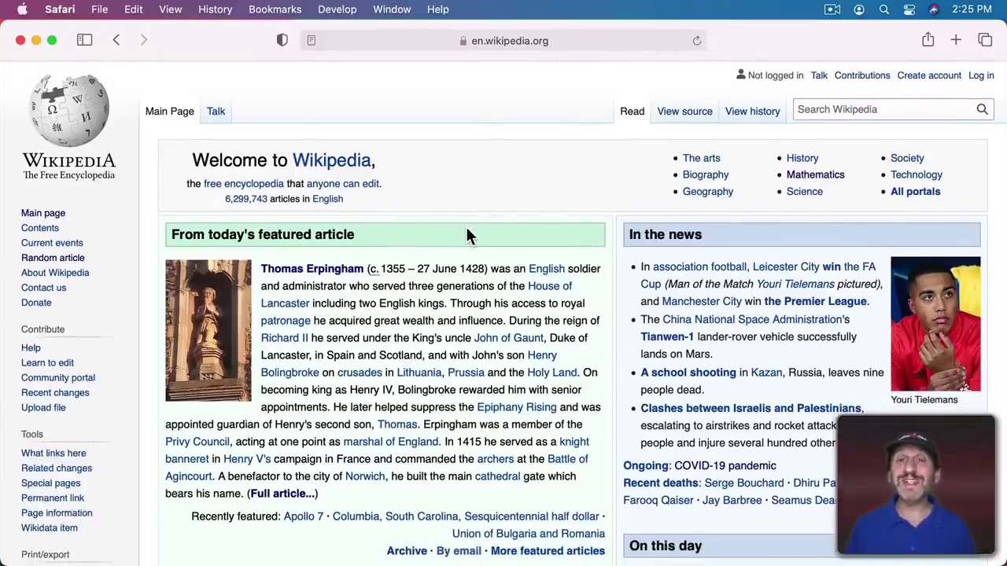
{"action": "key", "text": "super+f"}
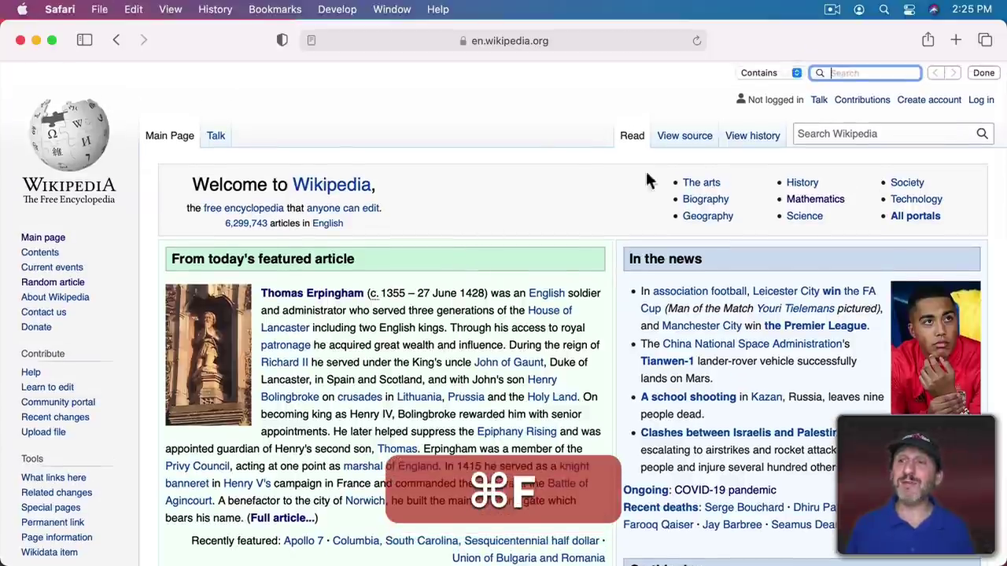
{"action": "left_click", "coordinate": [792, 72]}
{"action": "left_click", "coordinate": [814, 46]}
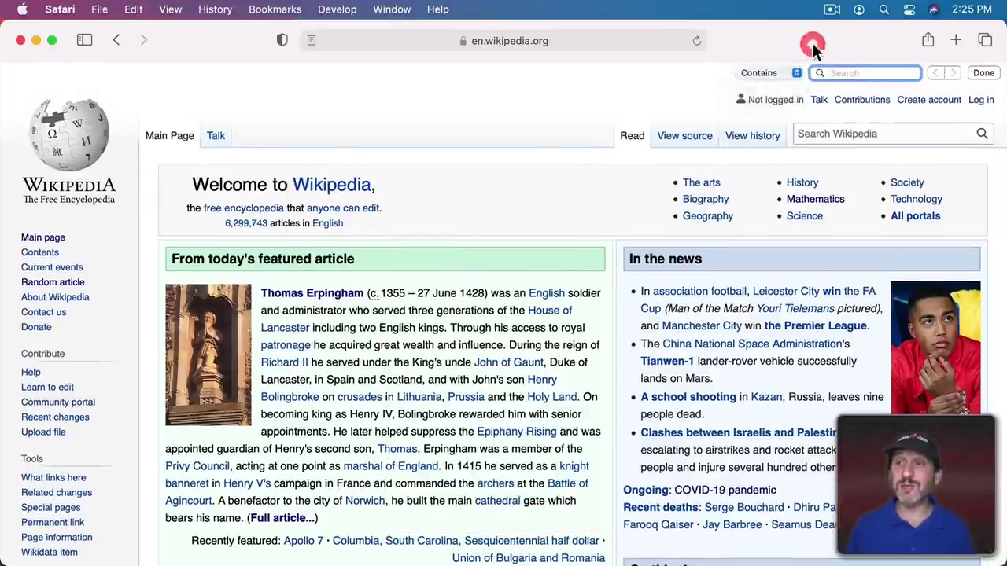
{"action": "type", "text": "austra"}
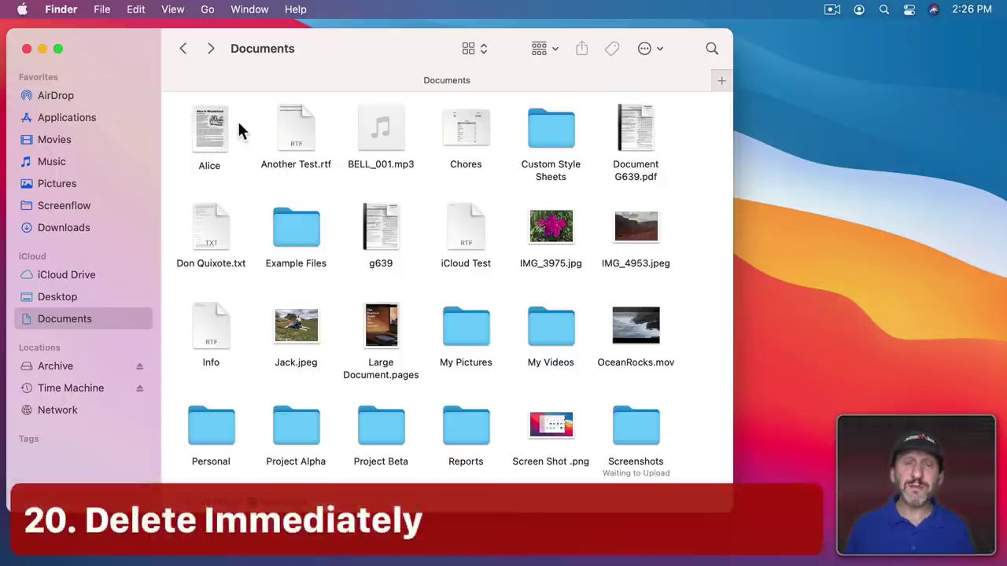
- Select the Alice document in Finder's Documents folder and bring up the Delete Immediately alternative to Move to Trash
{"action": "left_click", "coordinate": [218, 125]}
{"action": "left_click", "coordinate": [101, 9]}
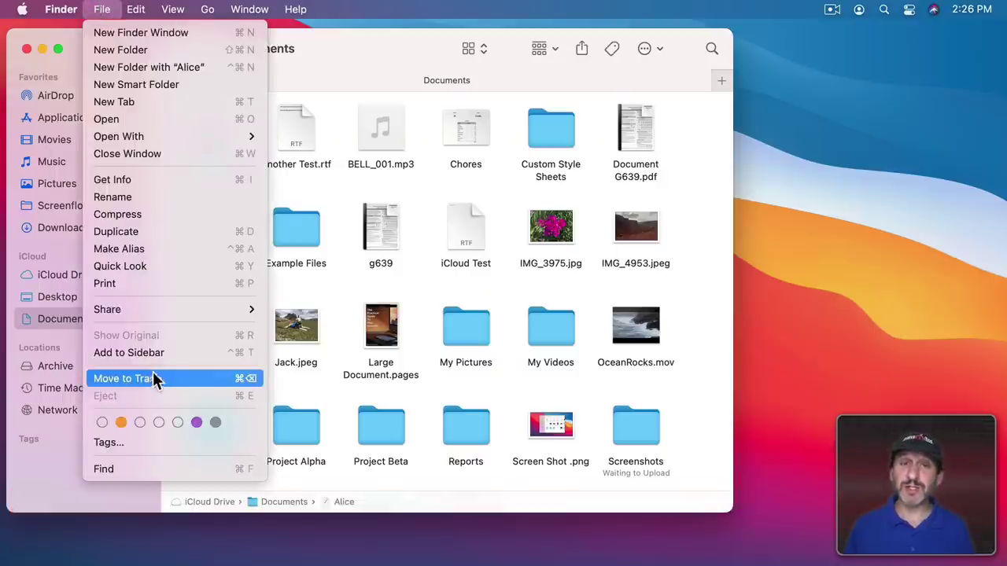
{"action": "left_click", "coordinate": [319, 200]}
{"action": "mouse_move", "coordinate": [232, 144]}
{"action": "left_mouse_down"}
{"action": "mouse_move", "coordinate": [781, 389]}
{"action": "mouse_move", "coordinate": [203, 148]}
{"action": "mouse_move", "coordinate": [218, 142]}
{"action": "left_mouse_up"}
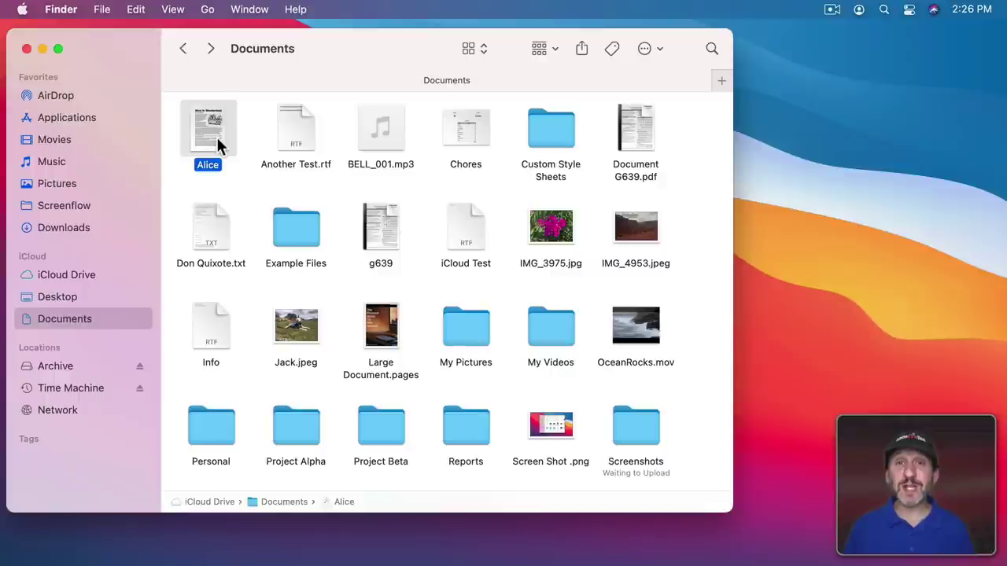
{"action": "left_click", "coordinate": [102, 8]}
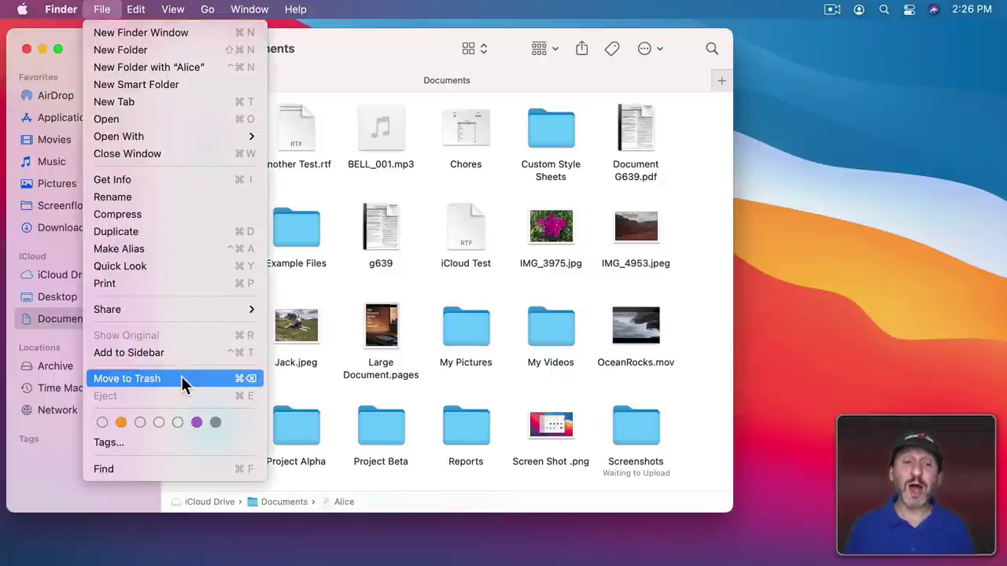
{"action": "key", "text": "alt"}
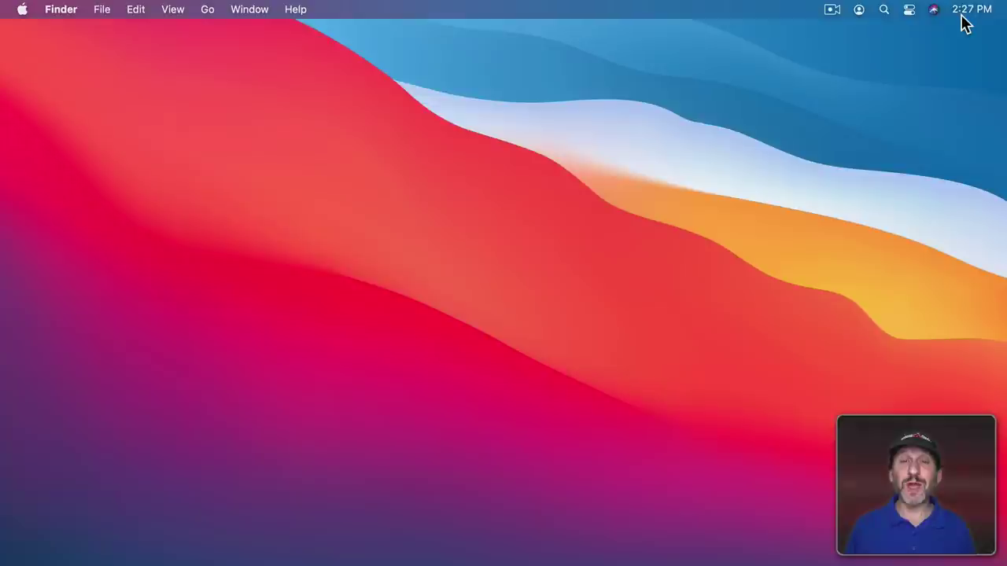
- Look at the Do Not Disturb control in Control Center, and toggle Do Not Disturb on and off through the clock
{"action": "left_click", "coordinate": [910, 11]}
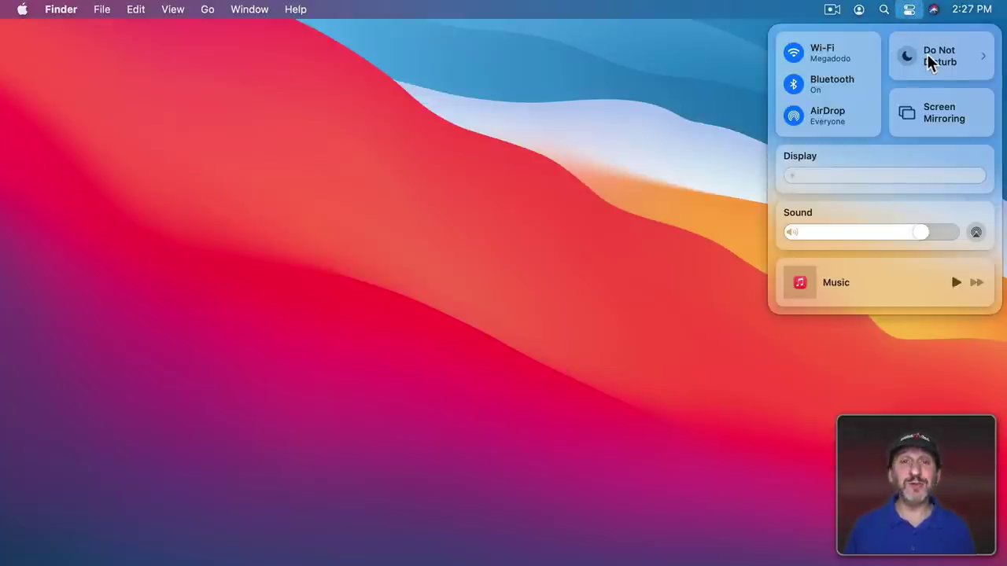
{"action": "left_click", "coordinate": [700, 63]}
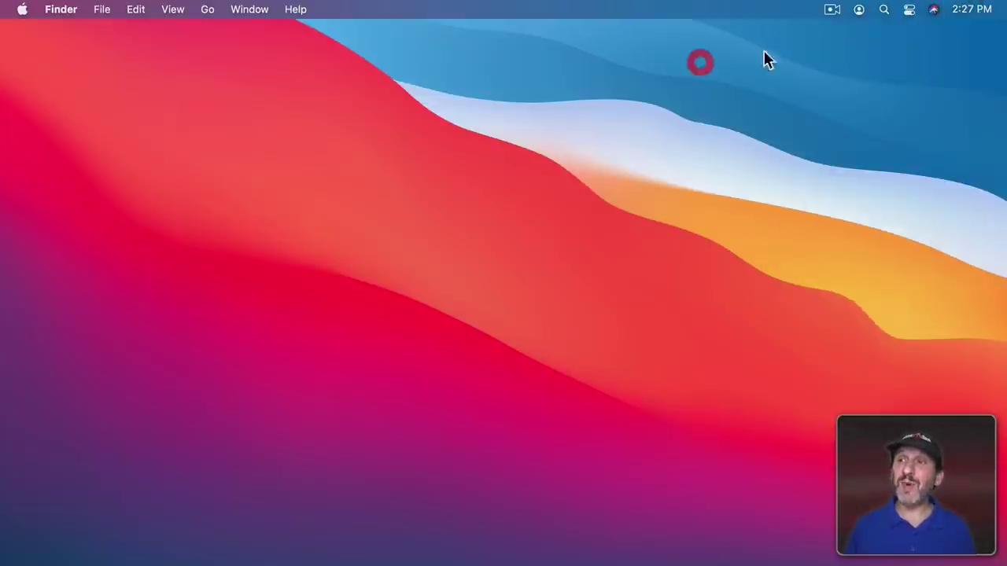
{"action": "left_click", "coordinate": [976, 11], "text": "alt"}
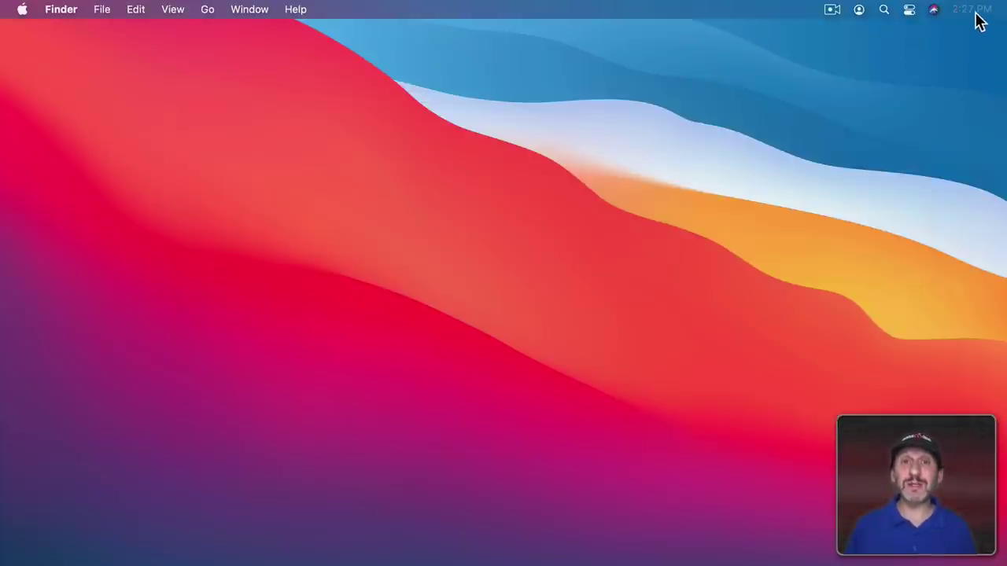
{"action": "left_click", "coordinate": [976, 14], "text": "alt"}
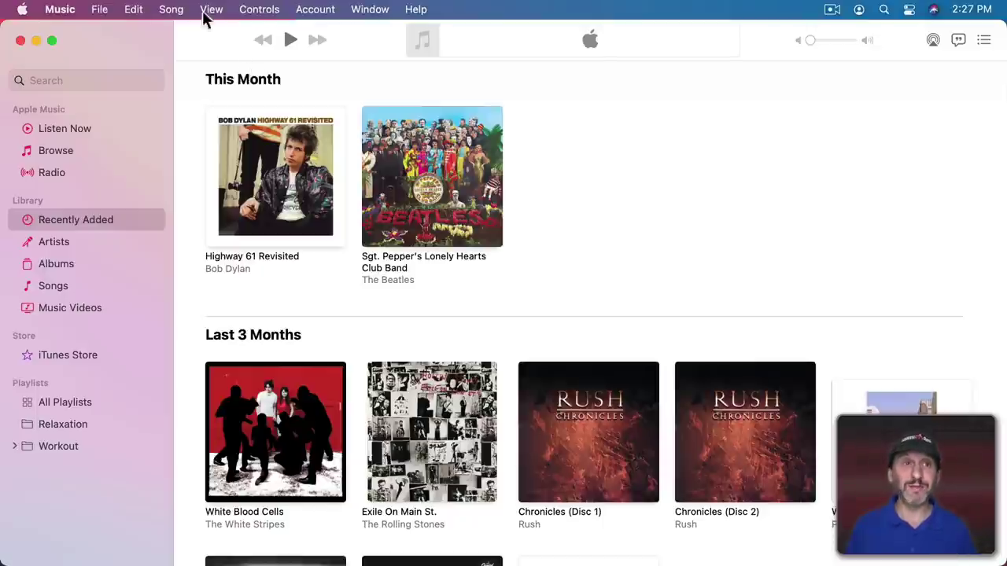
- Enable Sound Check in the Playback preferences of the Music app
{"action": "left_click", "coordinate": [52, 11]}
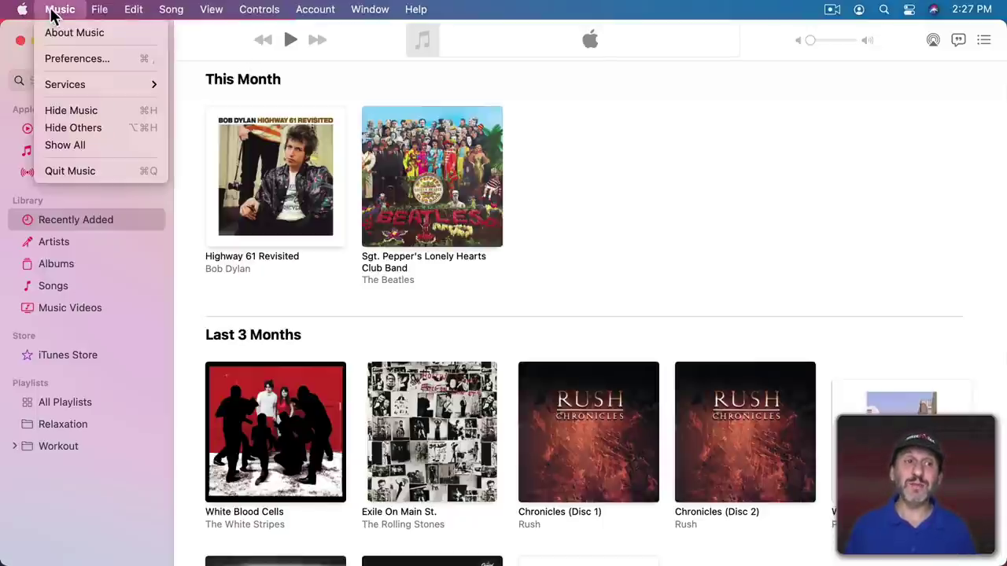
{"action": "left_click", "coordinate": [76, 59]}
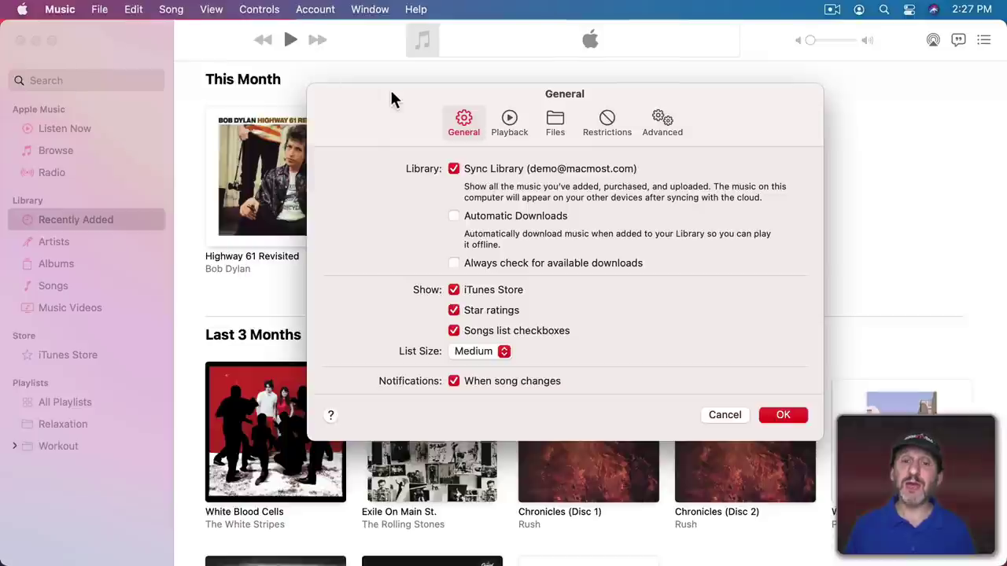
{"action": "left_click", "coordinate": [508, 118]}
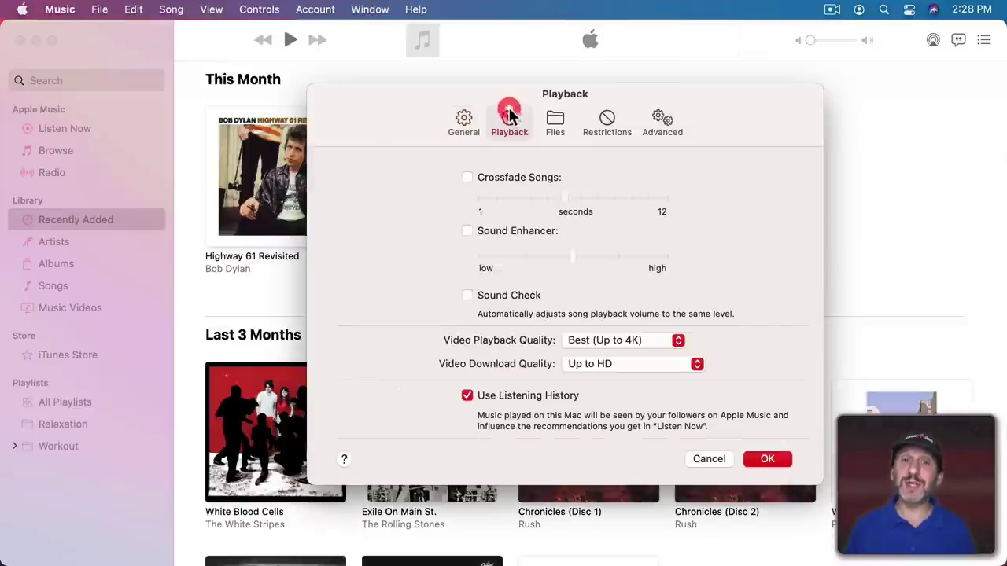
{"action": "left_click", "coordinate": [468, 297]}
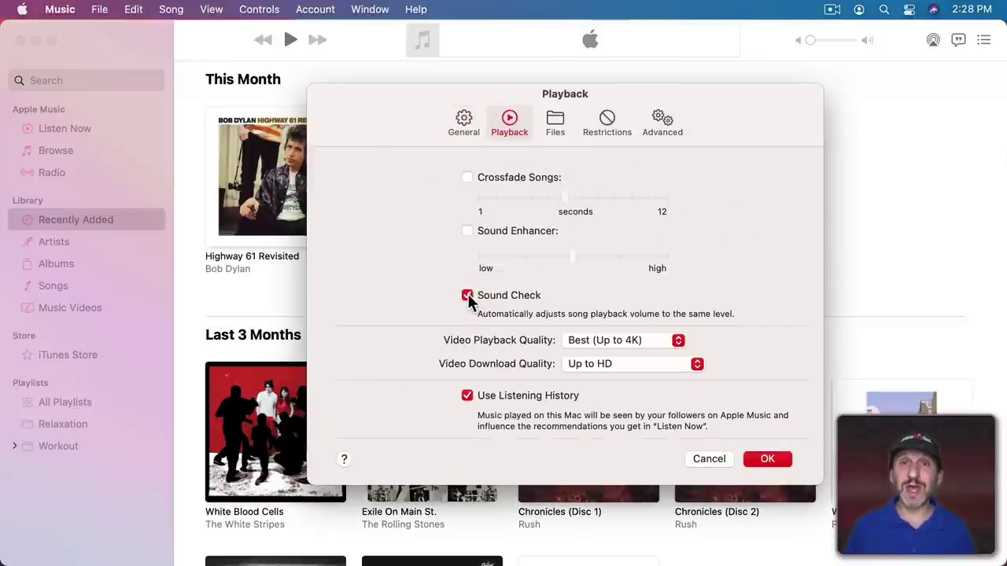